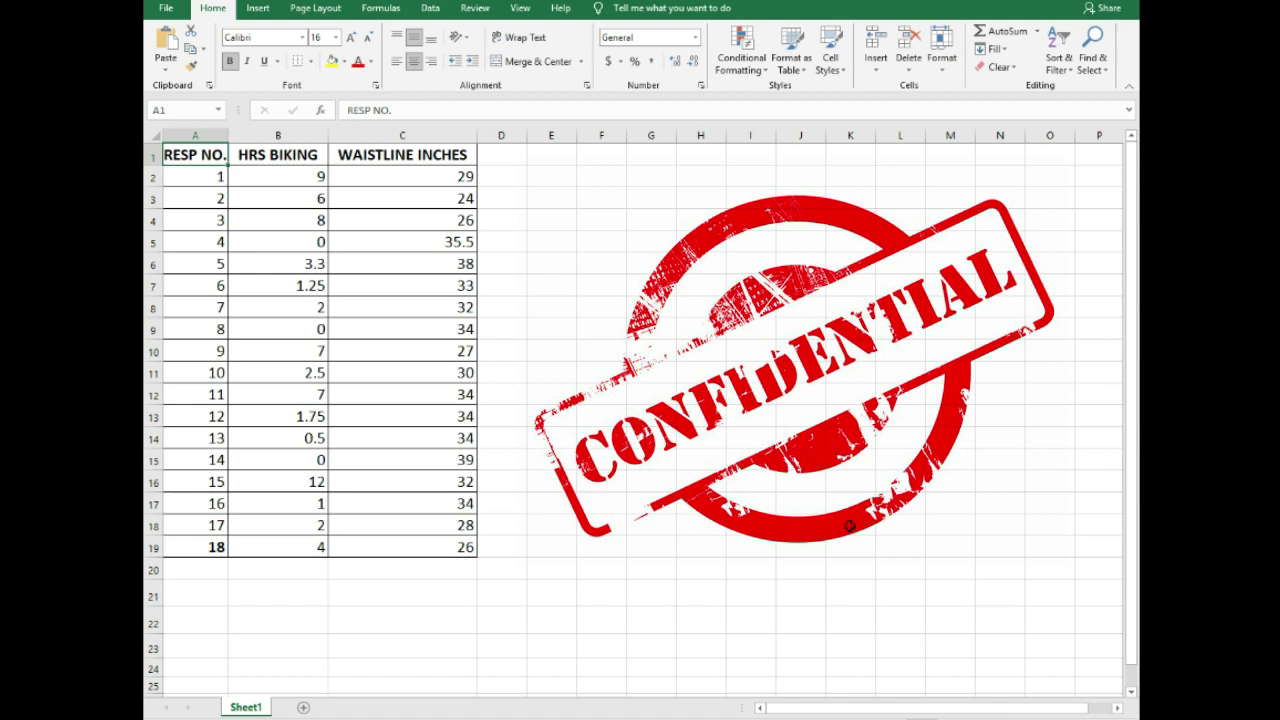
Step: Examine the RESP NO., HRS BIKING and WAISTLINE INCHES columns and the entries of the first two respondents
key(Down)
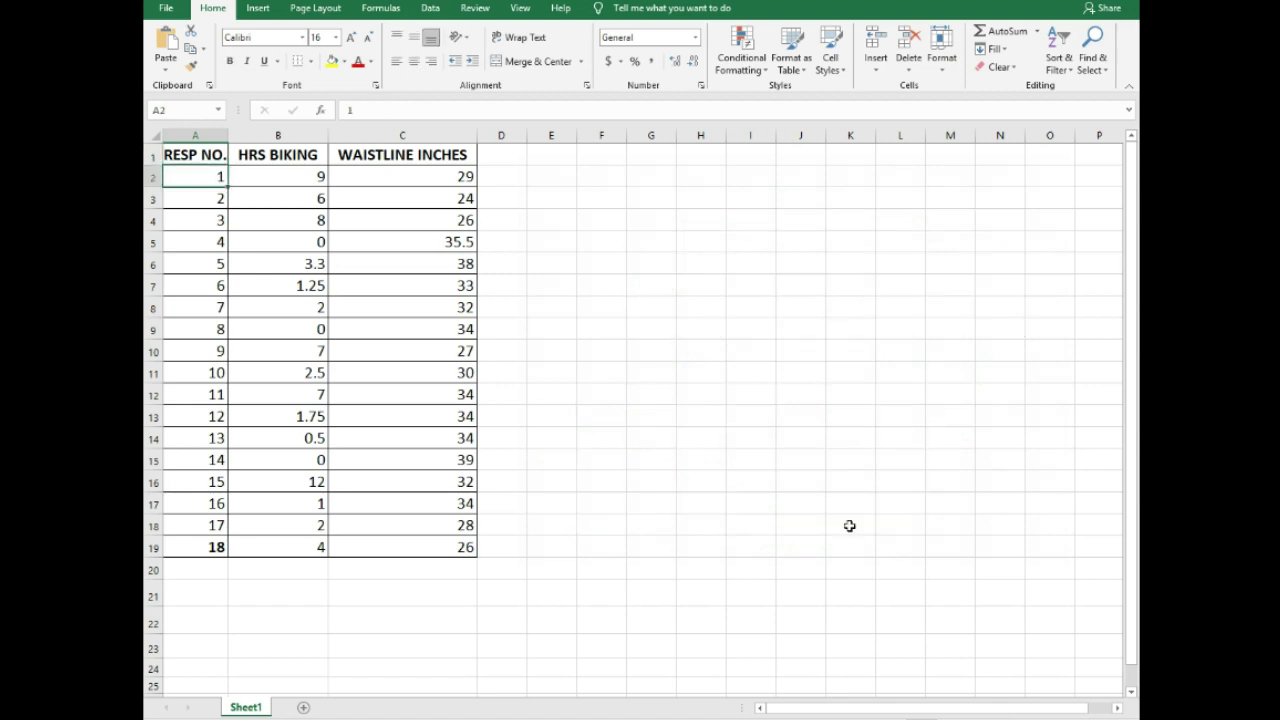
key(Up)
key(Right)
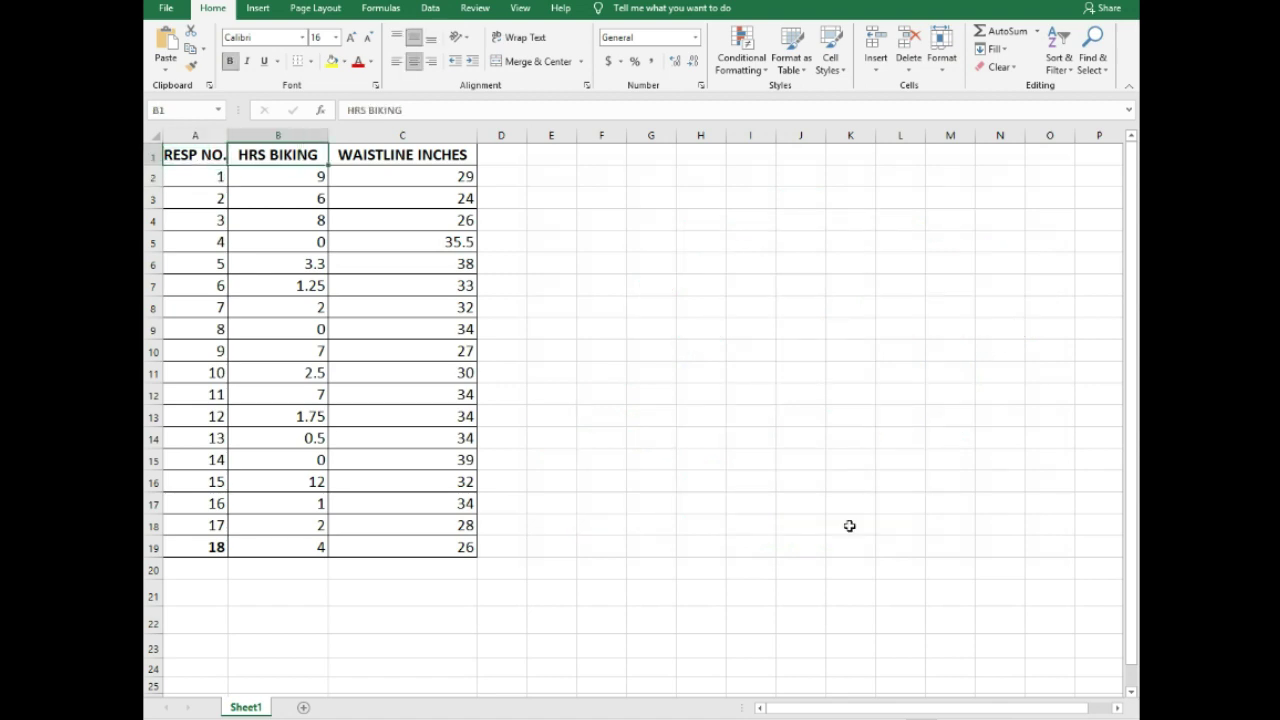
key(Down)
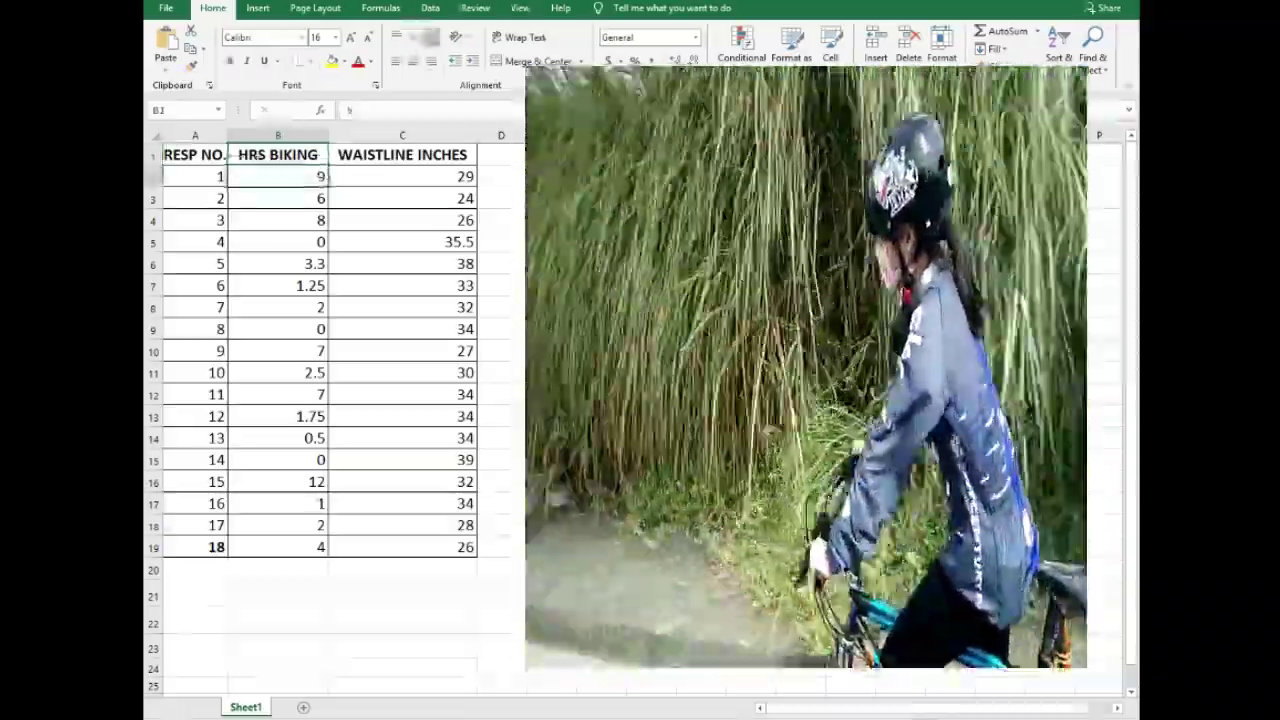
key(Right)
key(Up)
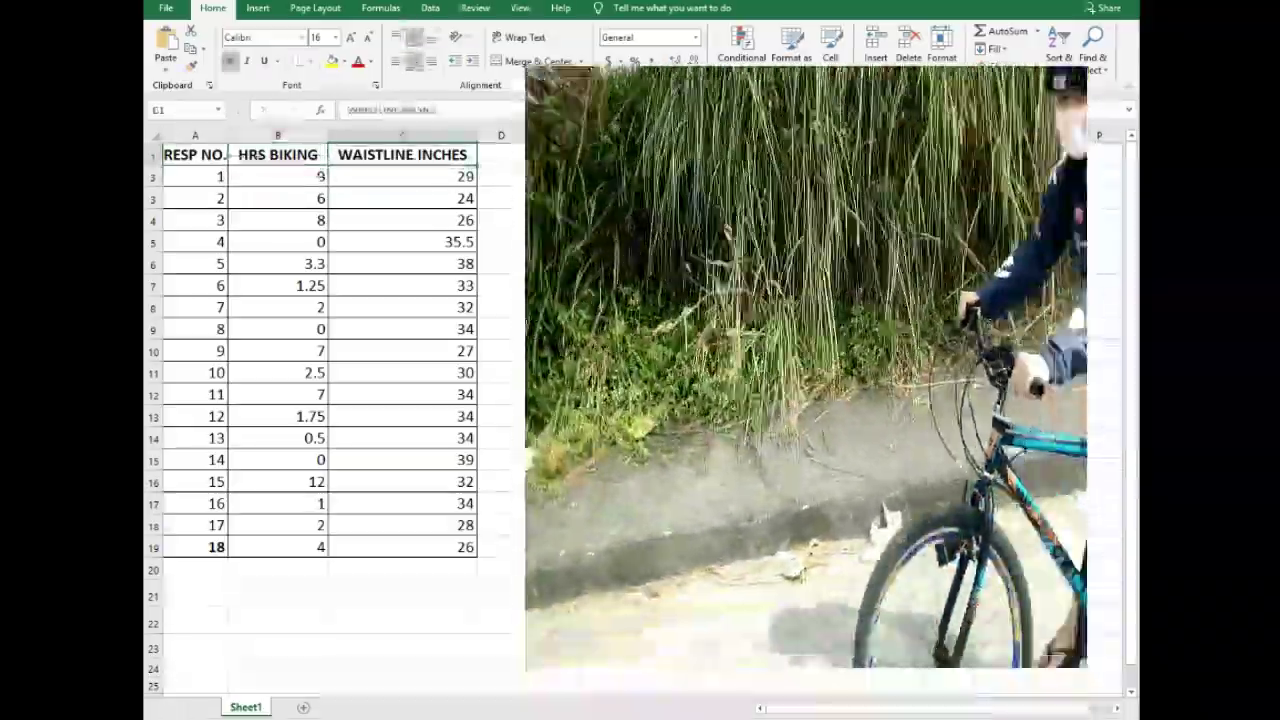
key(Down)
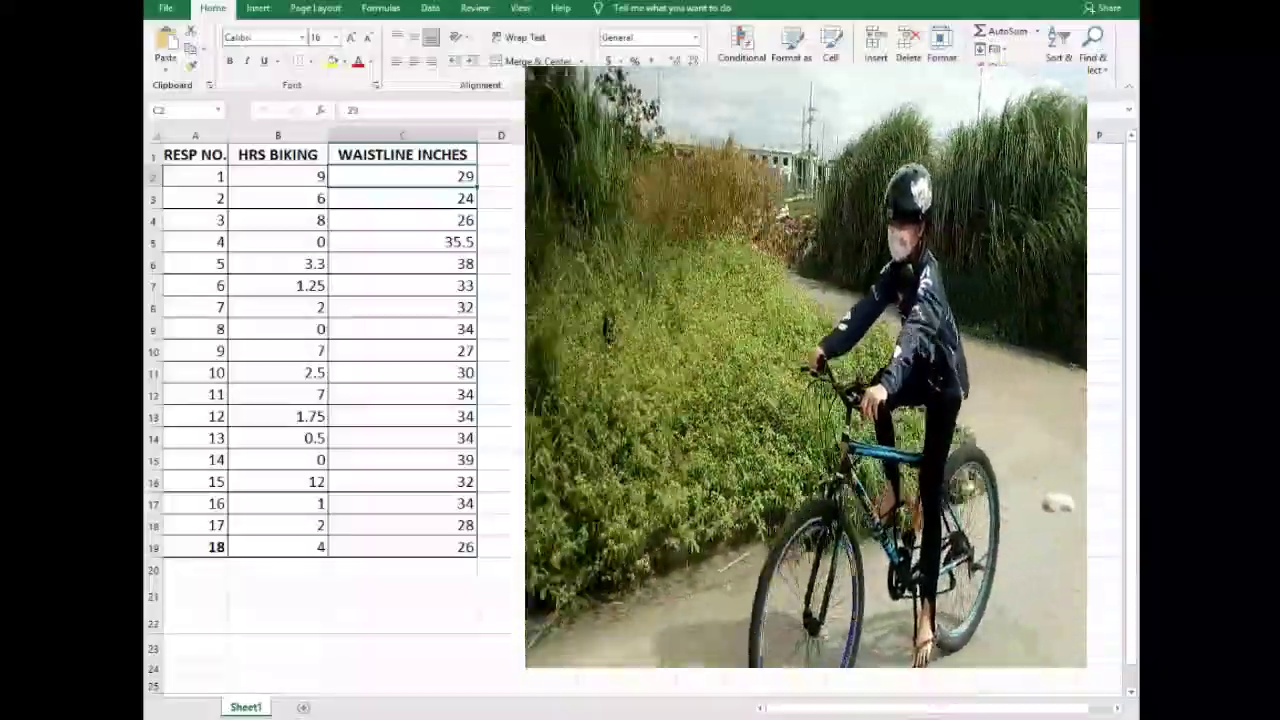
key(Left)
key(Left)
key(Down)
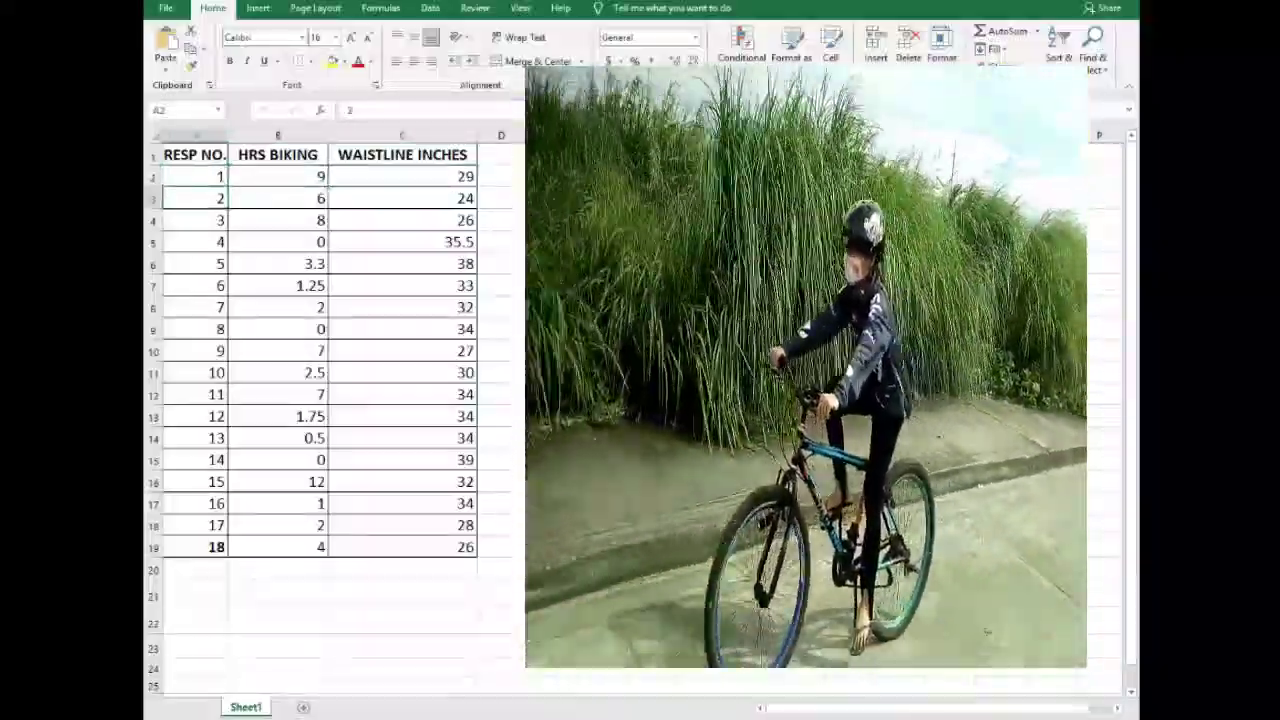
key(Right)
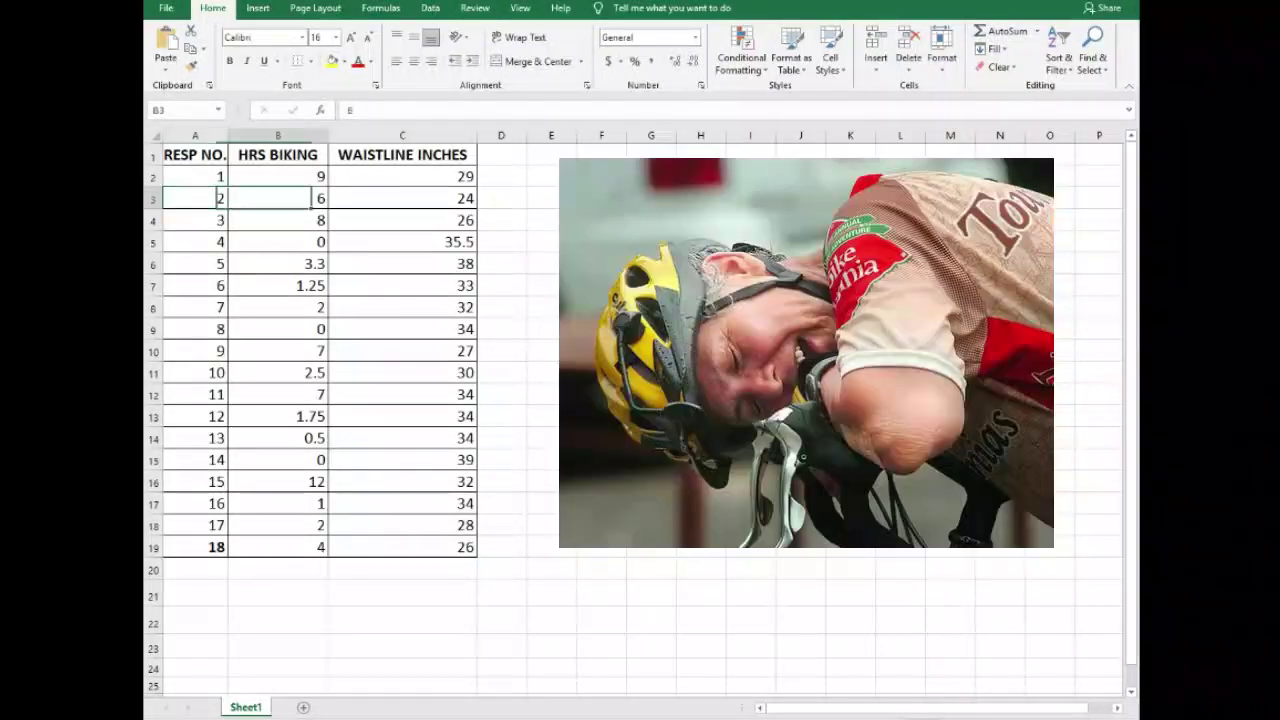
click(402, 198)
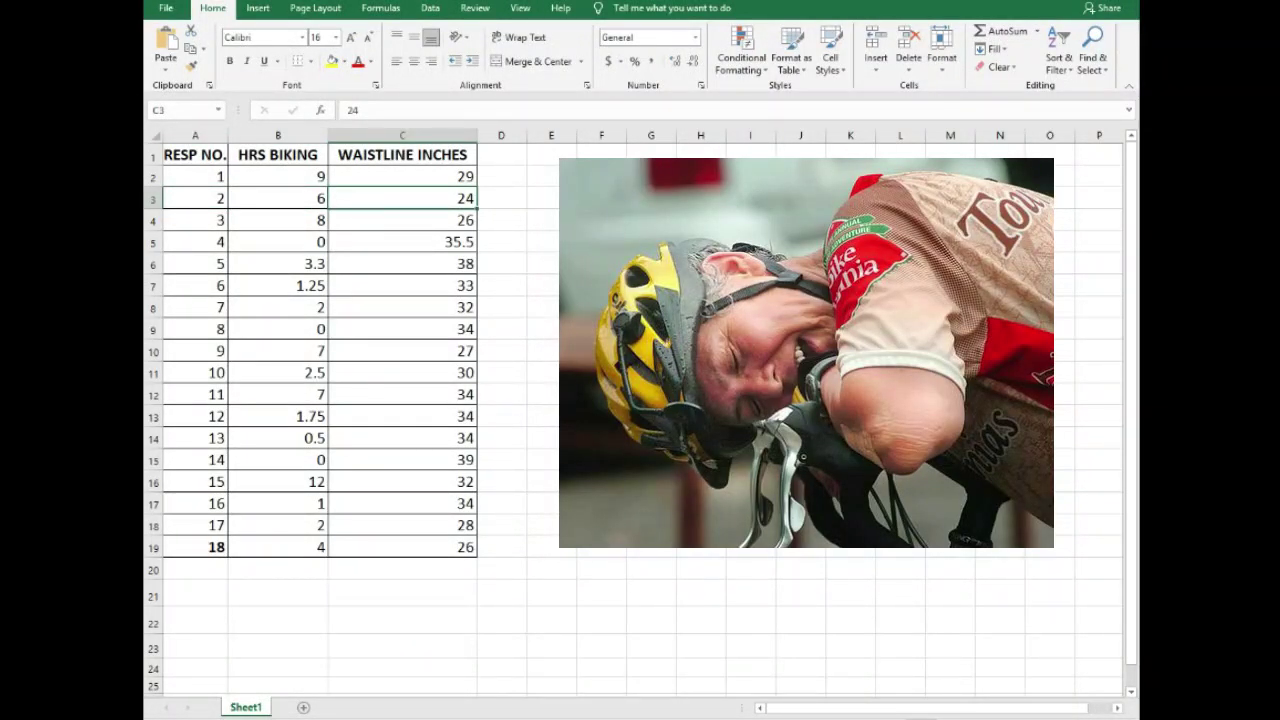
Step: Begin a PEARSON formula in cell B20, directly below the HRS BIKING data
click(275, 570)
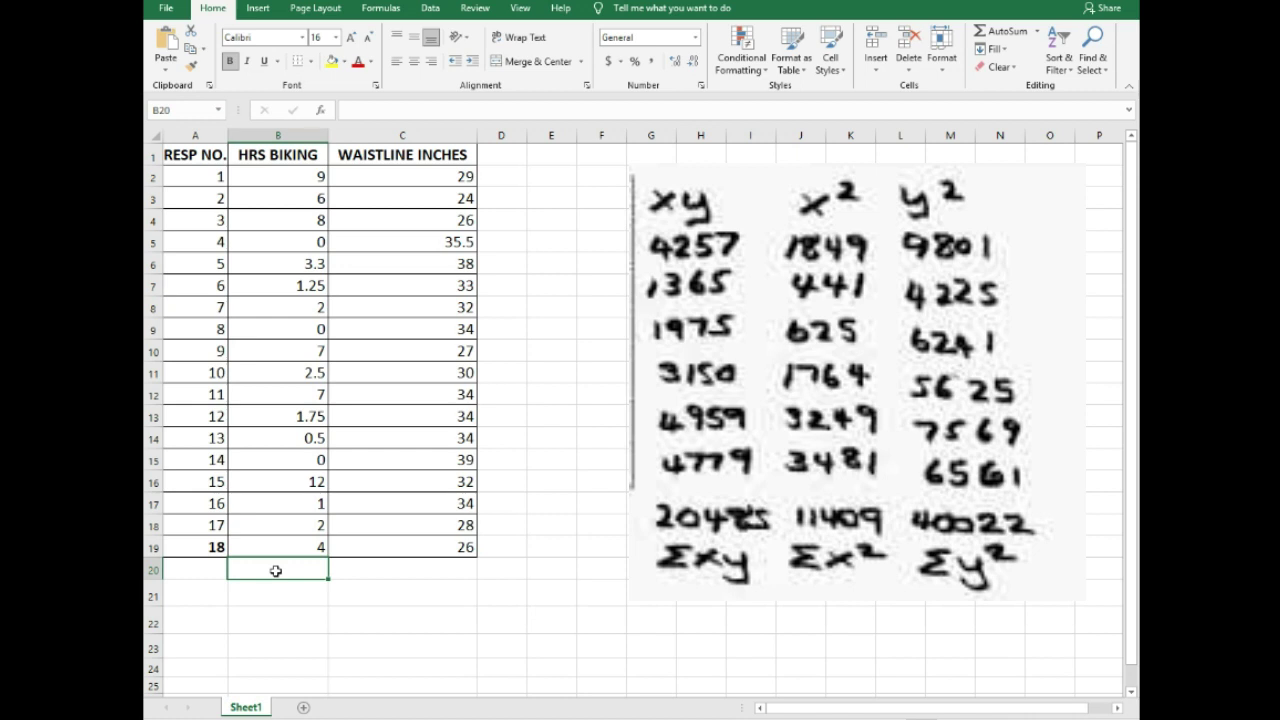
text(=)
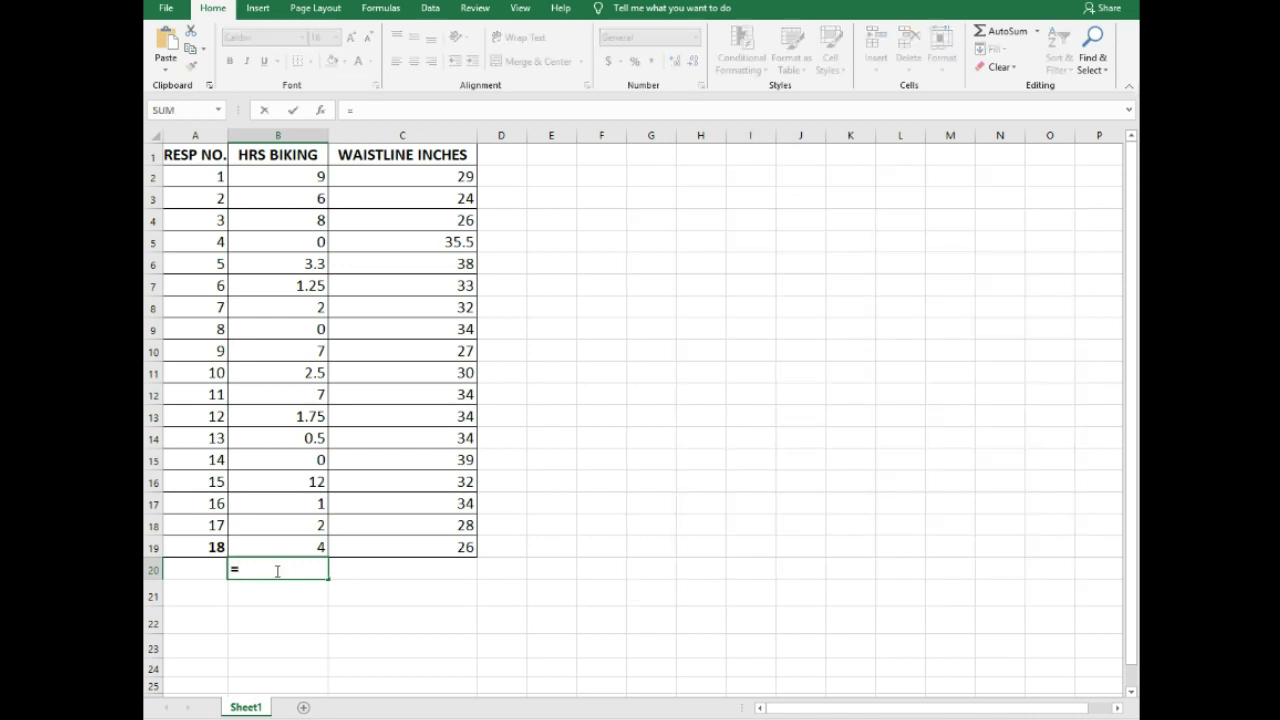
text(pearson)
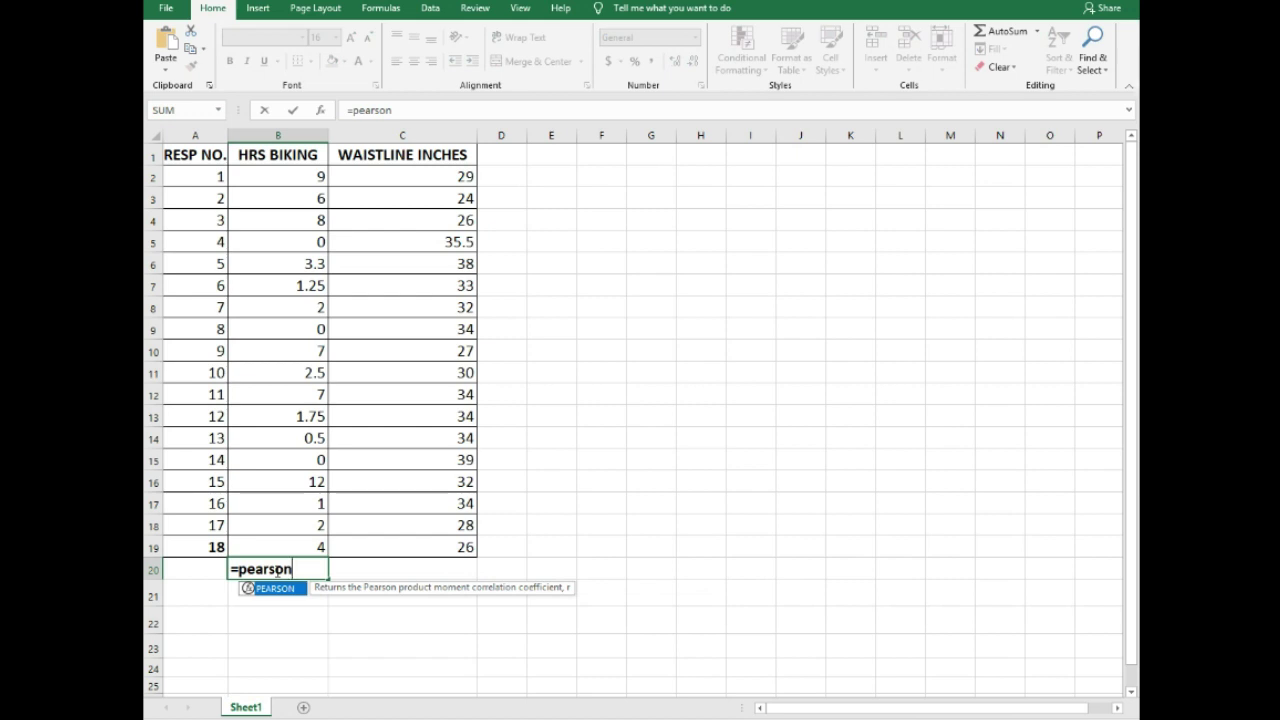
text(()
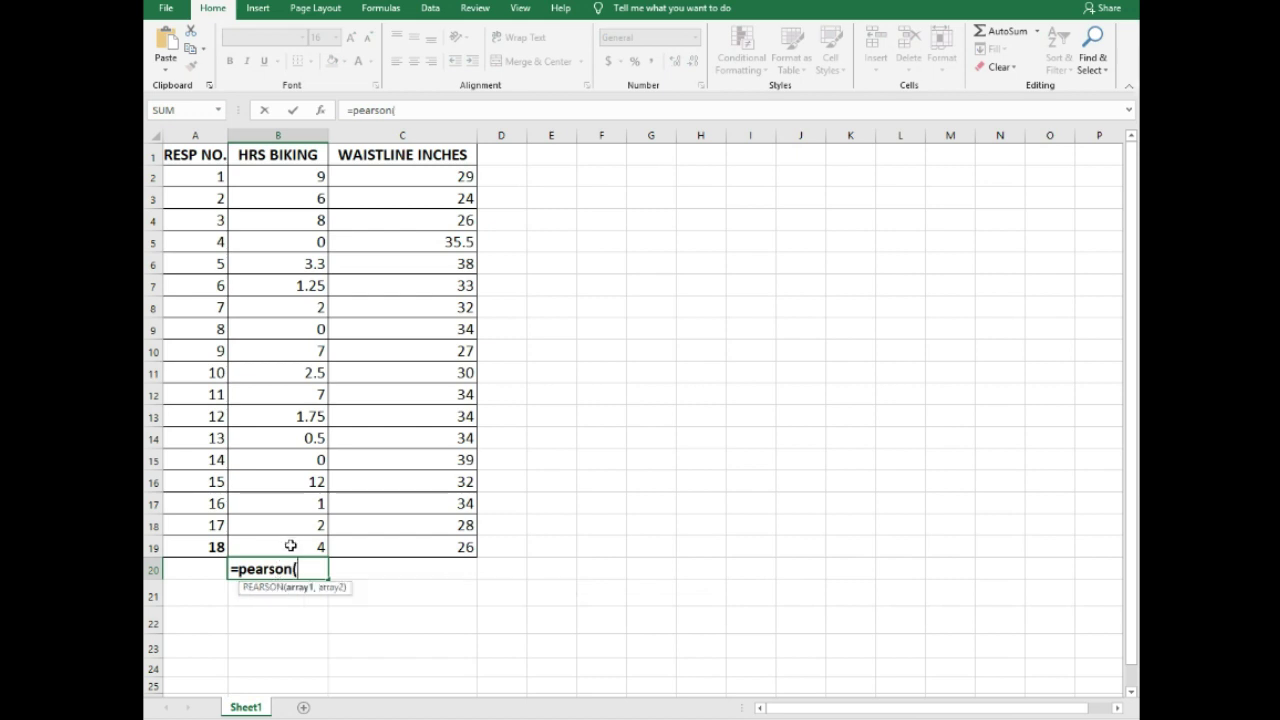
drag(301, 179, 310, 547)
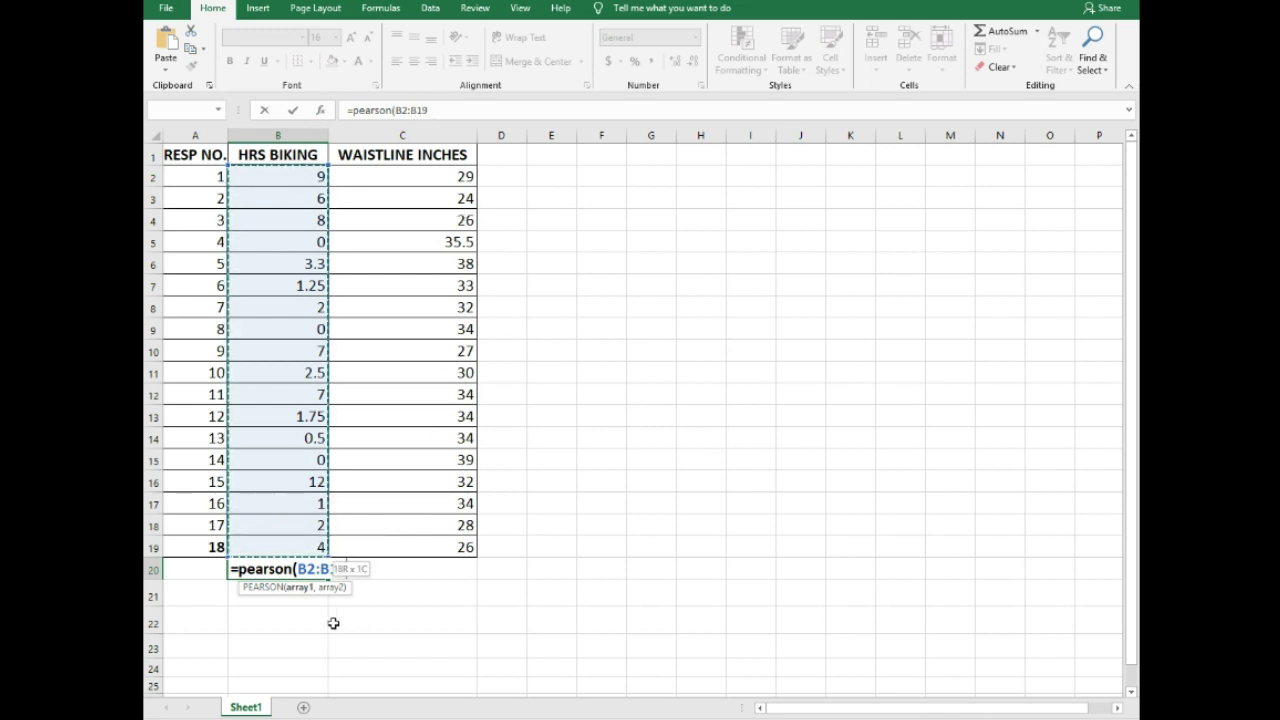
click(456, 109)
double_click(456, 109)
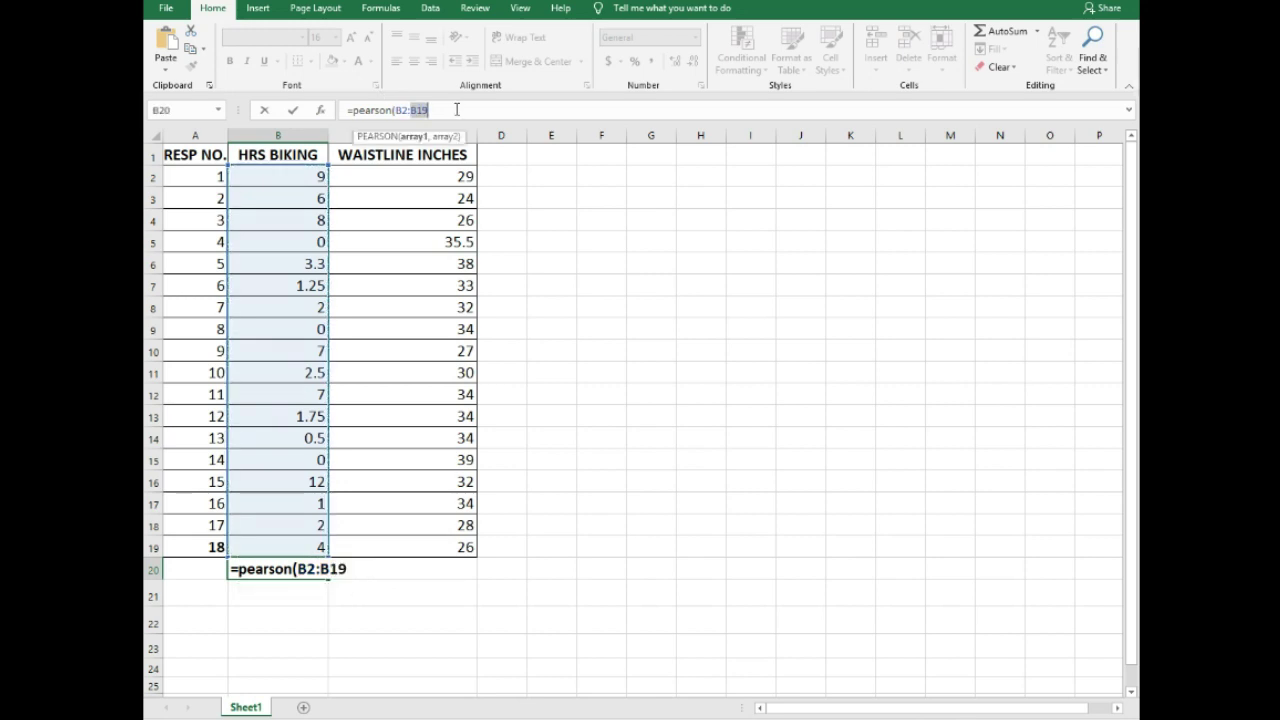
key(BackSpace)
text(,)
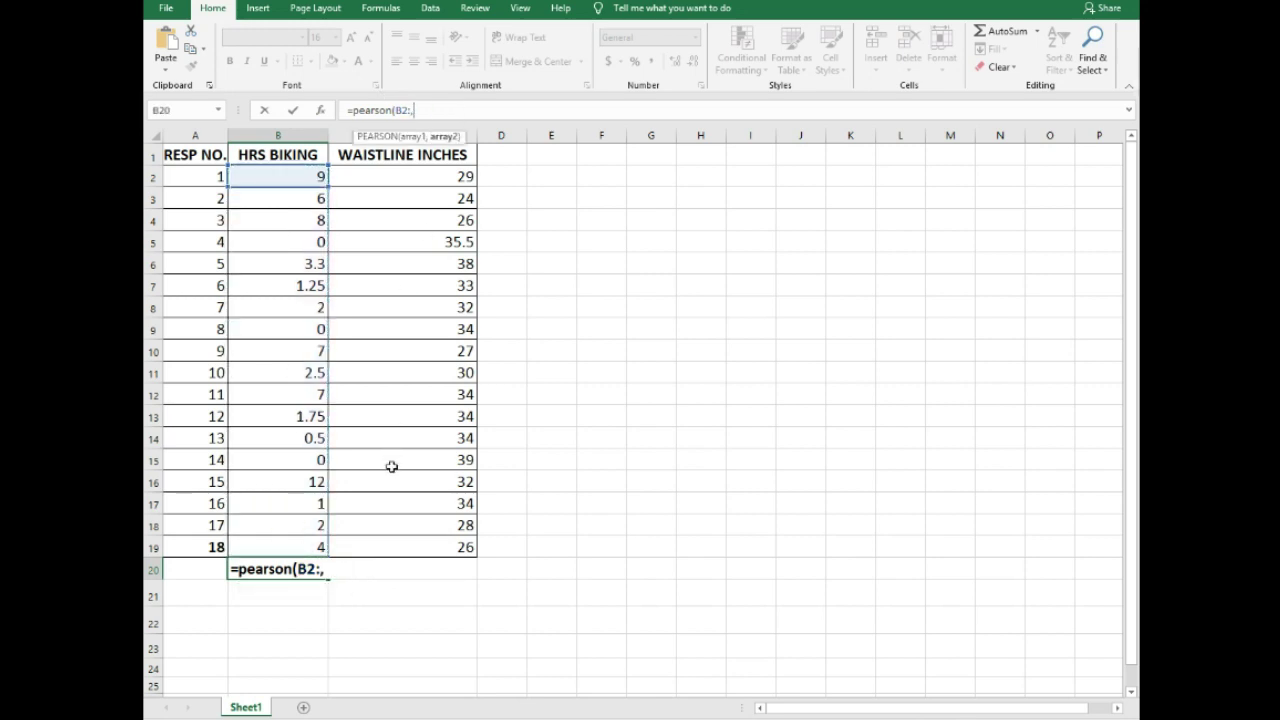
drag(308, 178, 315, 460)
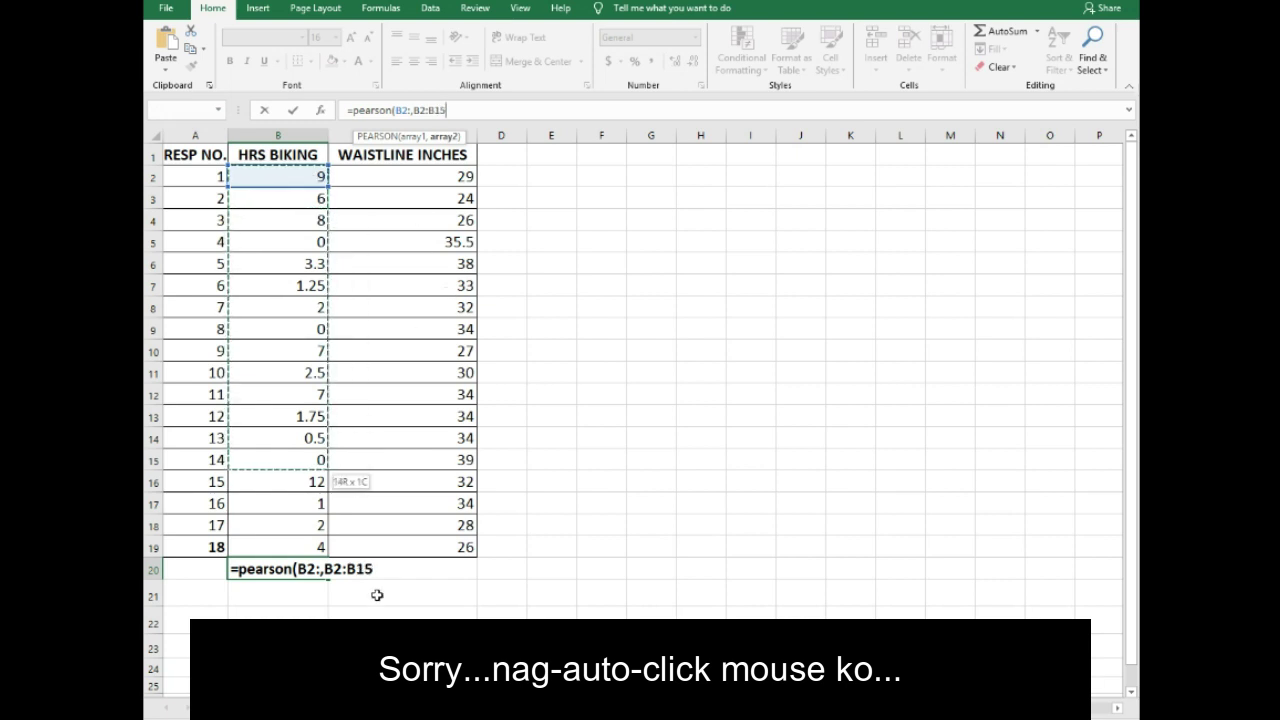
double_click(456, 108)
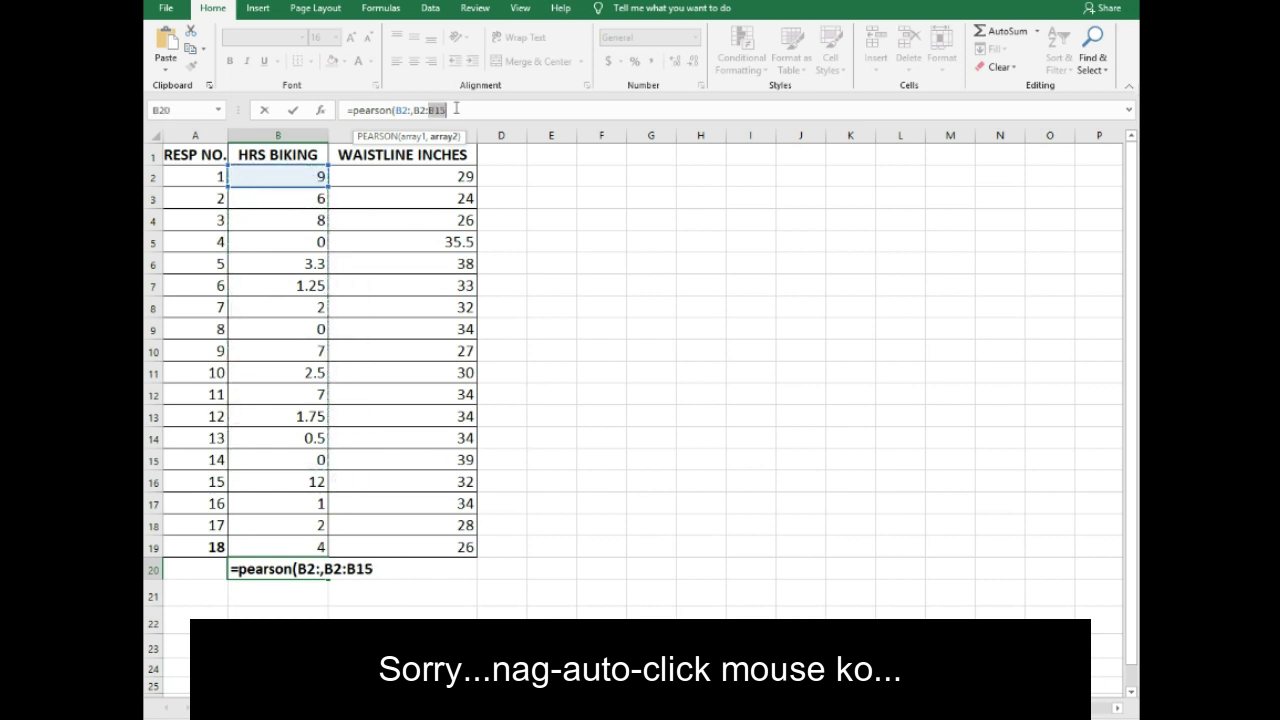
key(BackSpace)
key(BackSpace)
key(BackSpace)
key(BackSpace)
key(BackSpace)
key(BackSpace)
key(BackSpace)
key(BackSpace)
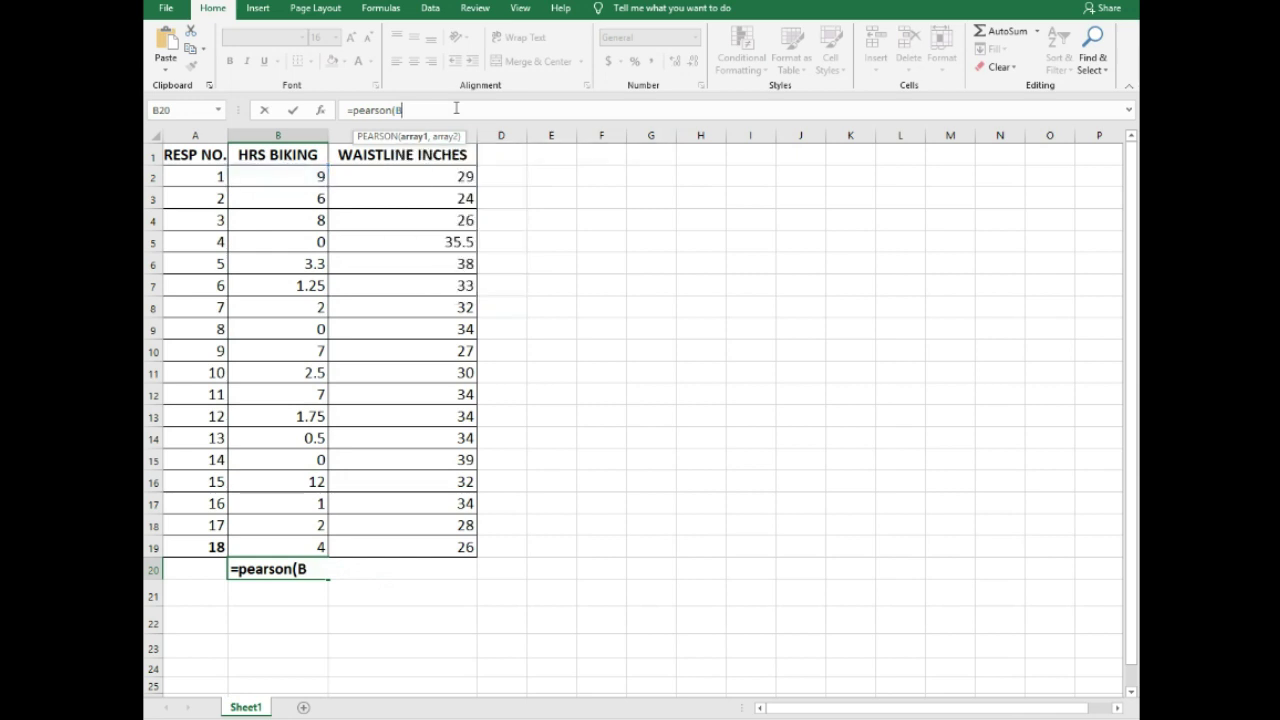
Step: Set the HRS BIKING range B2:B19 as the first array of the PEARSON formula
click(281, 183)
key(shift+Down)
key(shift+Down)
key(shift+Down)
key(shift+Down)
key(shift+Down)
key(shift+Down)
key(shift+Down)
key(shift+Down)
key(shift+Down)
key(shift+Down)
key(shift+Down)
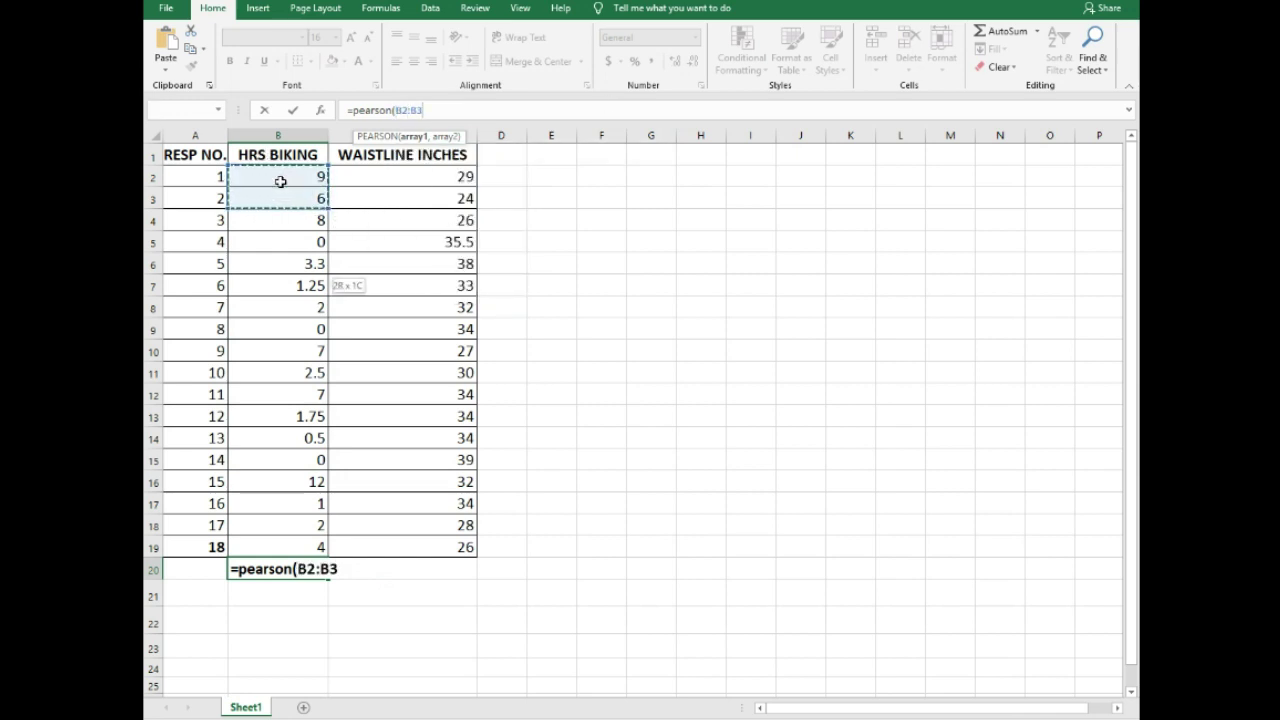
key(shift+Down)
key(shift+Down)
key(shift+Down)
key(shift+Down)
key(shift+Down)
key(shift+Down)
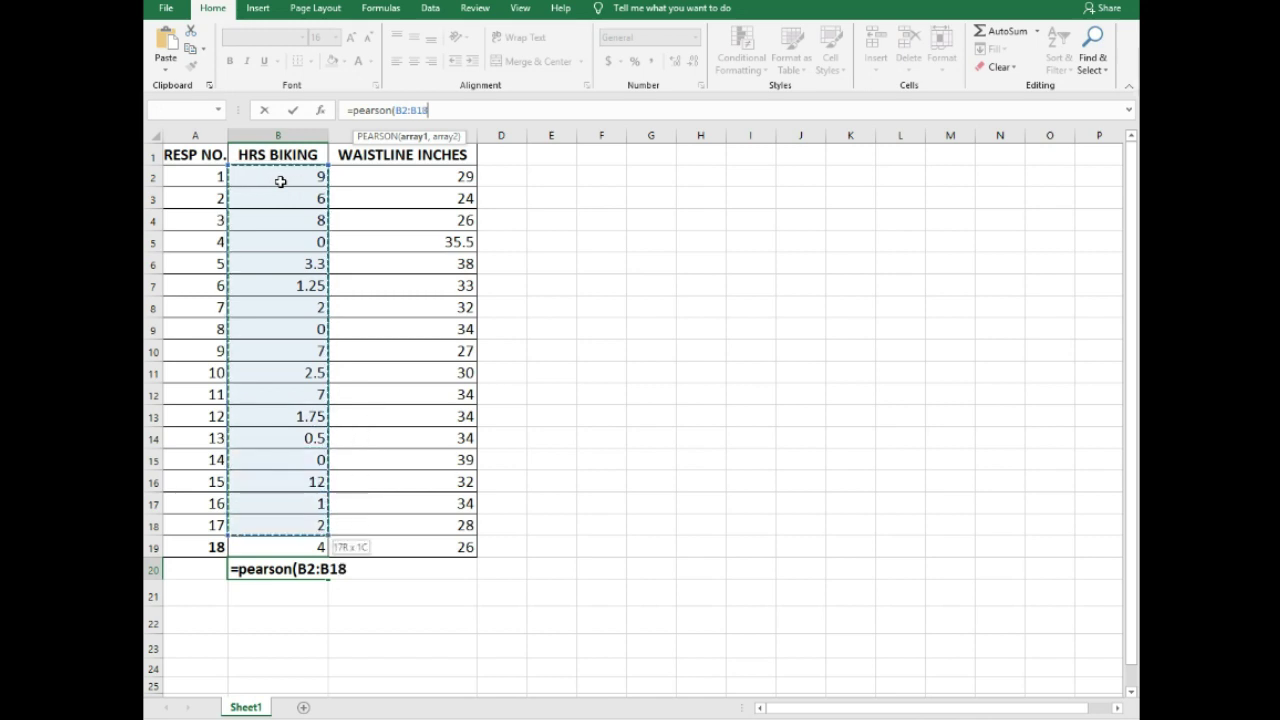
text(,)
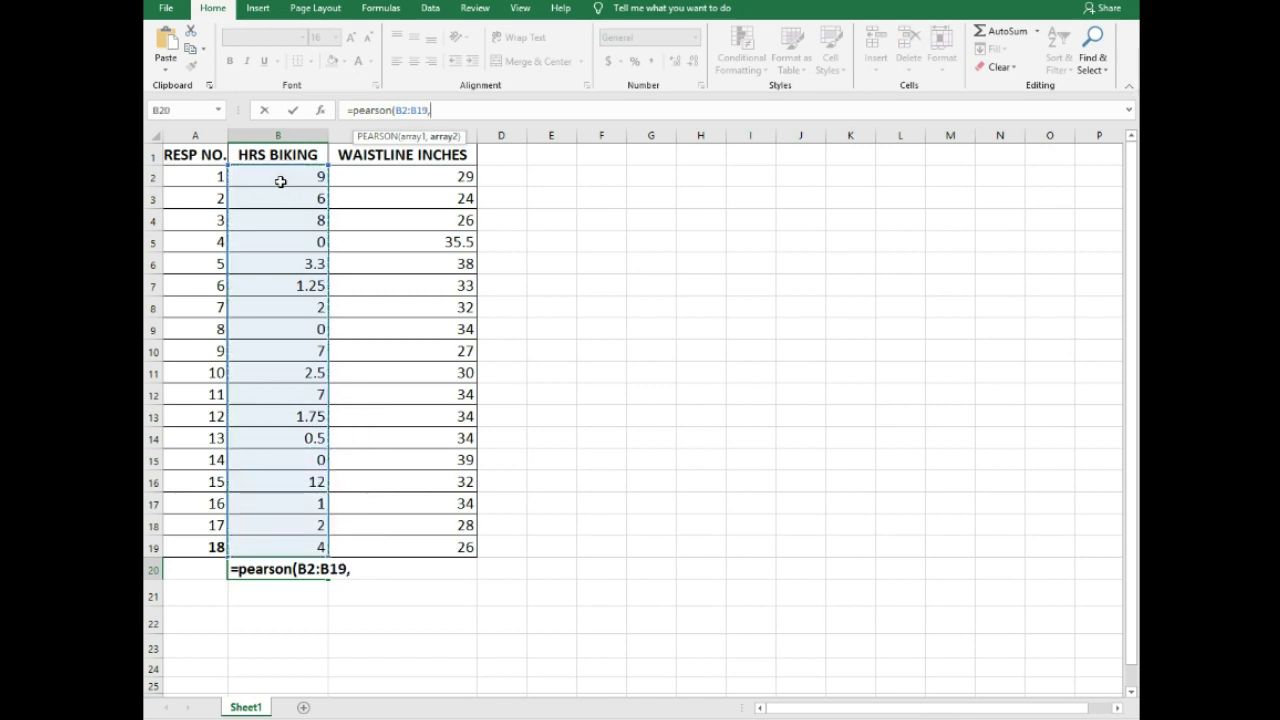
Step: Add the WAISTLINE INCHES range C2:C19 as the second array and enter the formula =pearson(B2:B19,C2:C19) in B20
click(405, 180)
key(shift+Down)
key(shift+Down)
key(shift+Down)
key(shift+Down)
key(shift+Down)
key(shift+Down)
key(shift+Down)
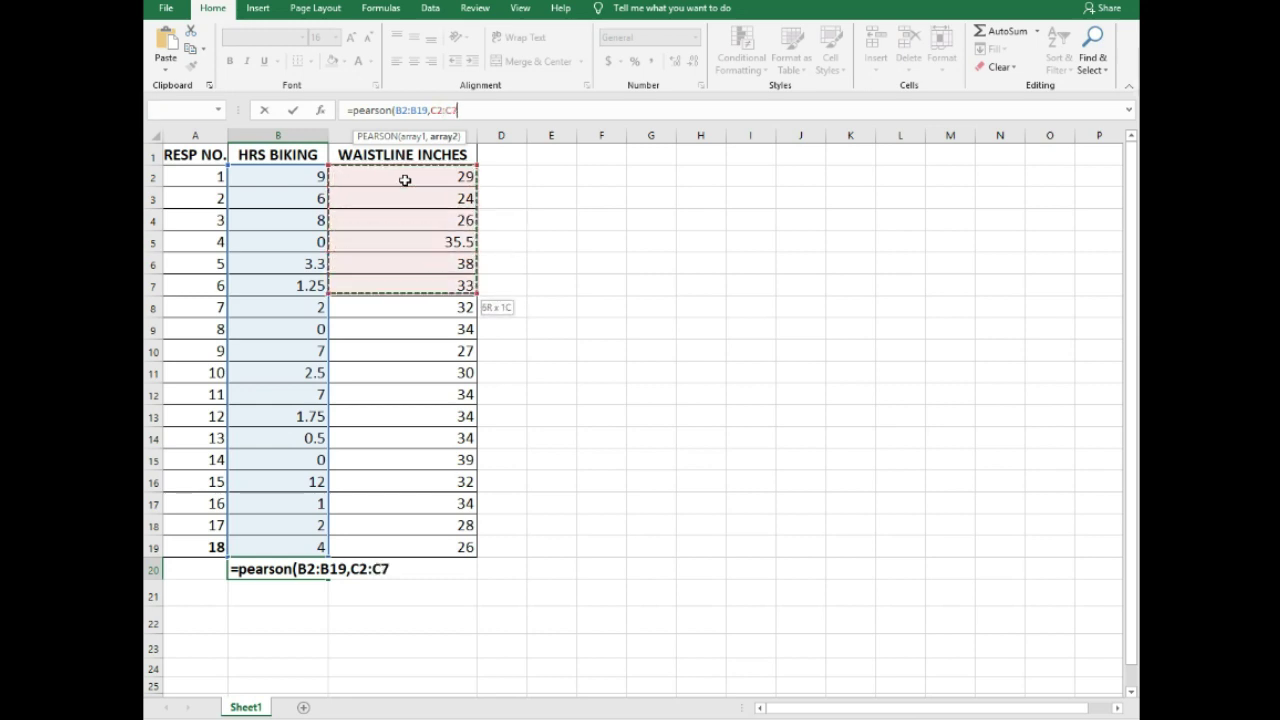
key(shift+Down)
key(shift+Down)
key(shift+Down)
key(shift+Down)
key(shift+Down)
key(shift+Down)
key(shift+Down)
key(shift+Down)
key(shift+Down)
key(shift+Down)
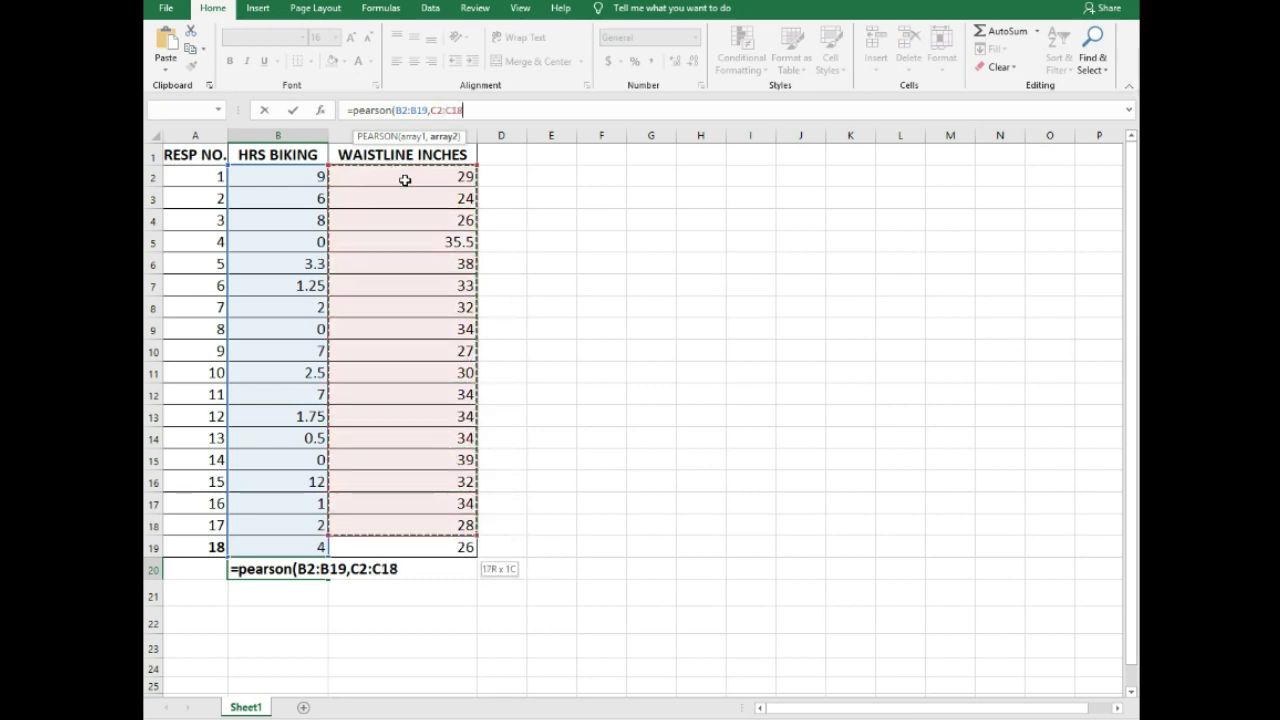
text())
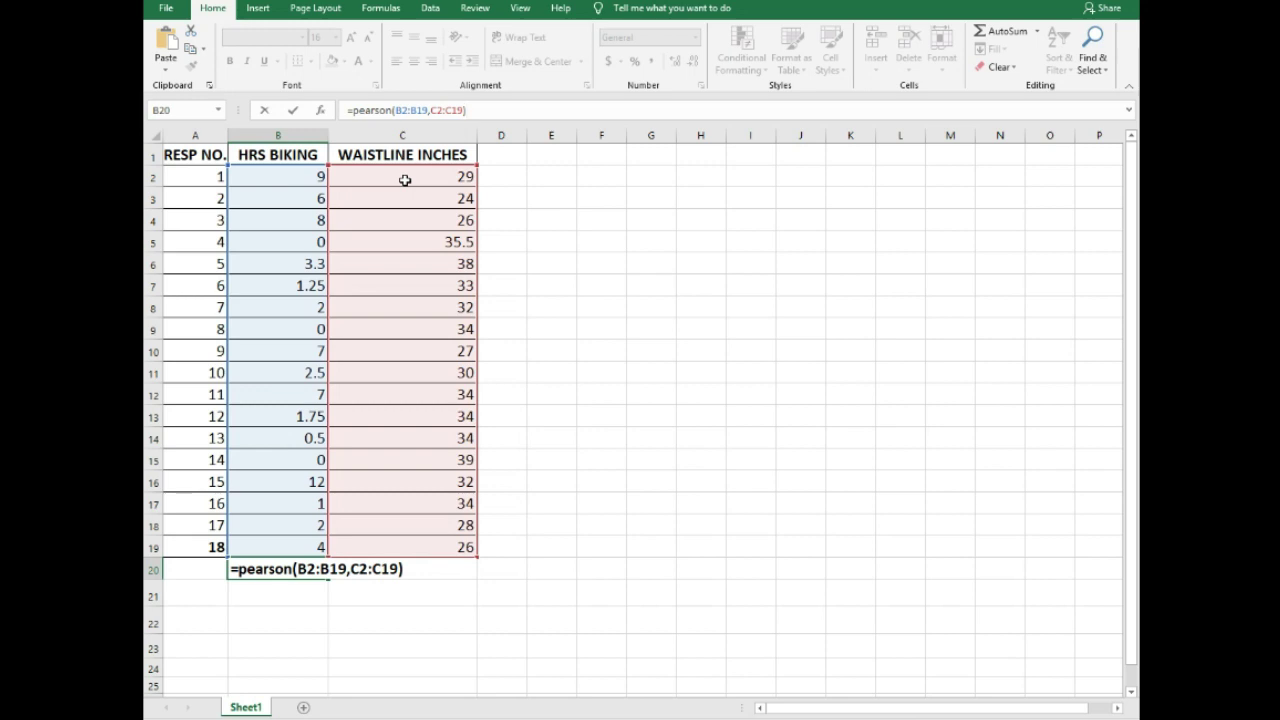
key(Return)
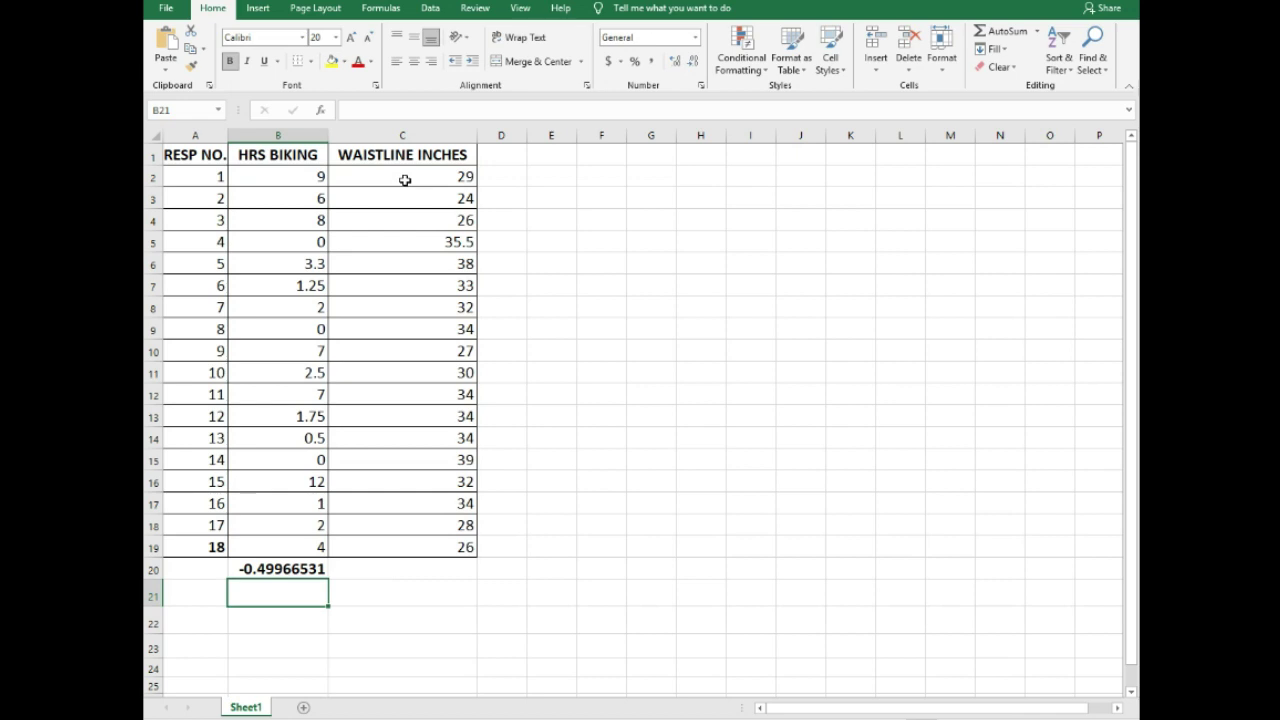
Step: Clear the formula from cell B20 and begin a new PEARSON formula there
key(Up)
key(Delete)
text(=pearson)
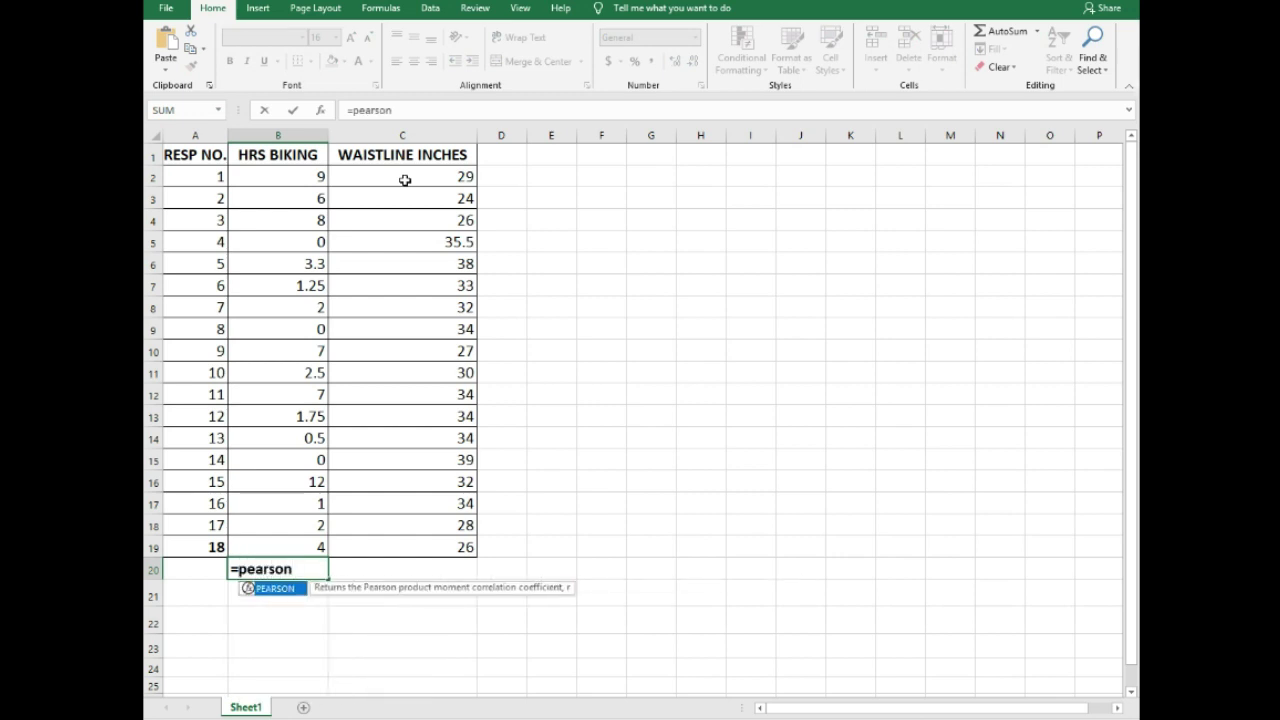
text(()
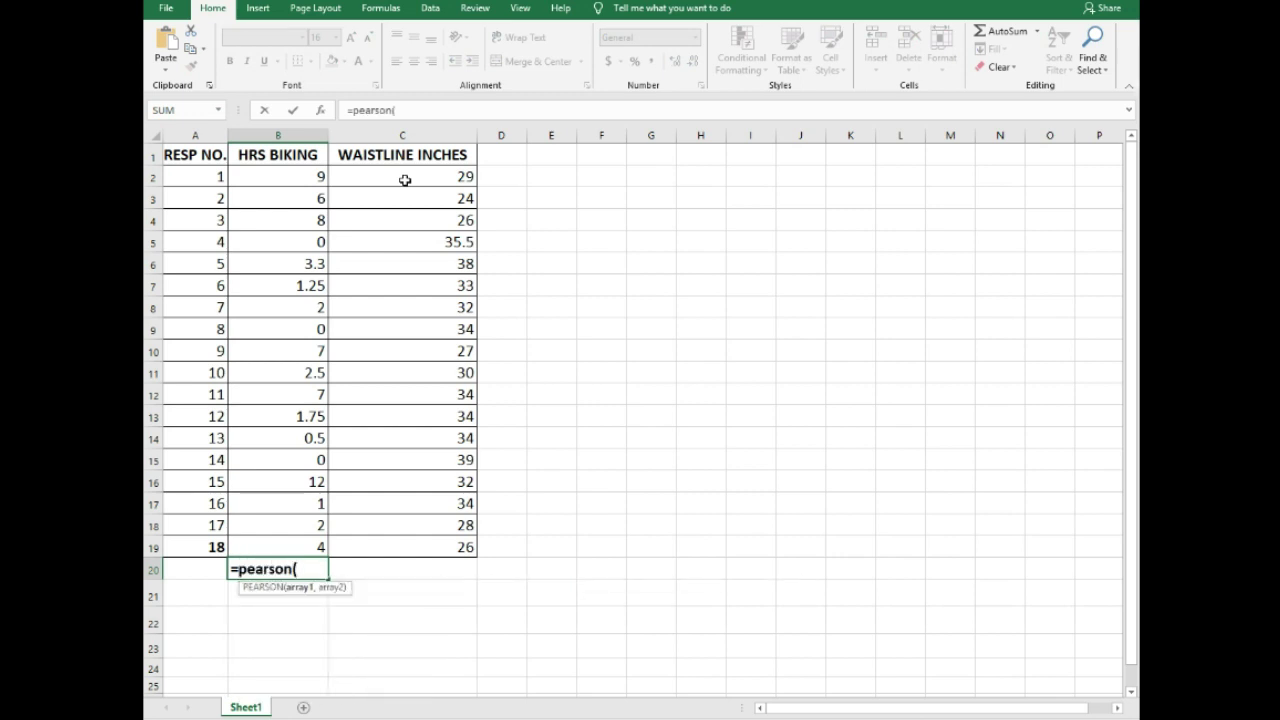
Step: Use the hours-biking values in B2:B19 as the first array of the new PEARSON formula
click(306, 177)
key(shift+Down)
key(shift+Down)
key(shift+Down)
key(shift+Down)
key(shift+Down)
key(shift+Down)
key(shift+Down)
key(shift+Down)
key(shift+Down)
key(shift+Down)
key(shift+Down)
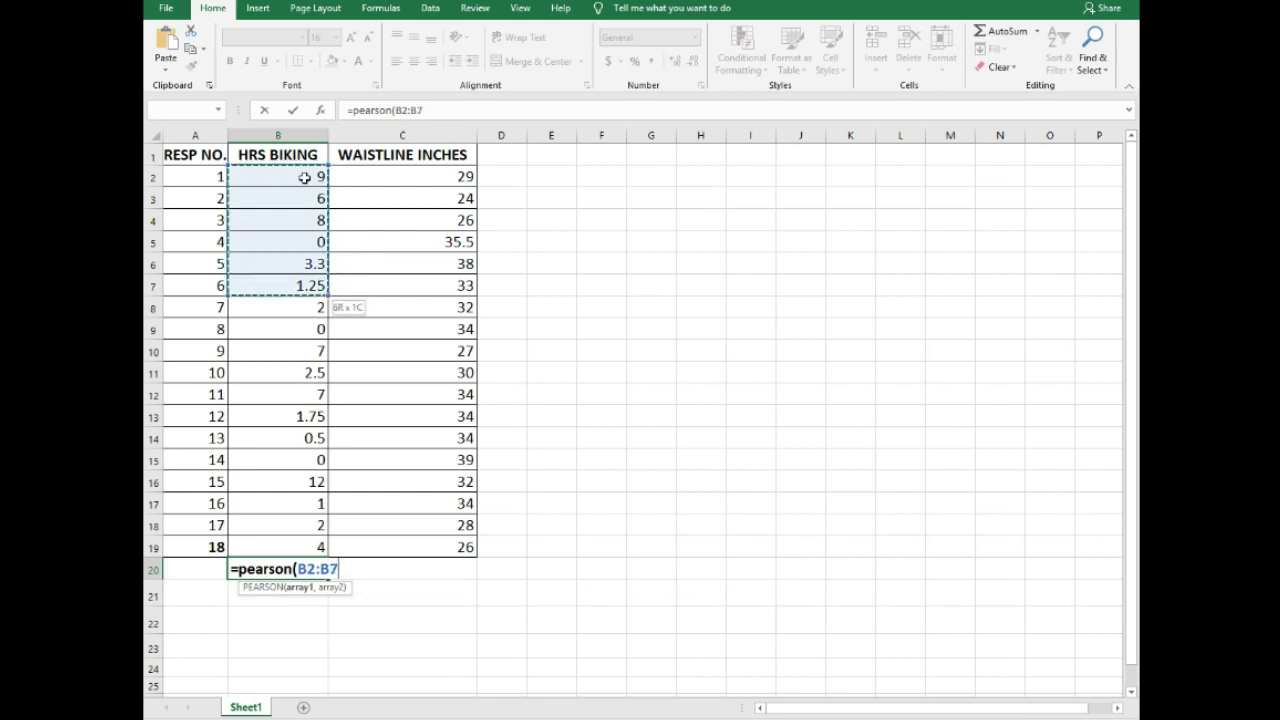
key(shift+Down)
key(shift+Down)
key(shift+Down)
key(shift+Down)
key(shift+Down)
key(shift+Down)
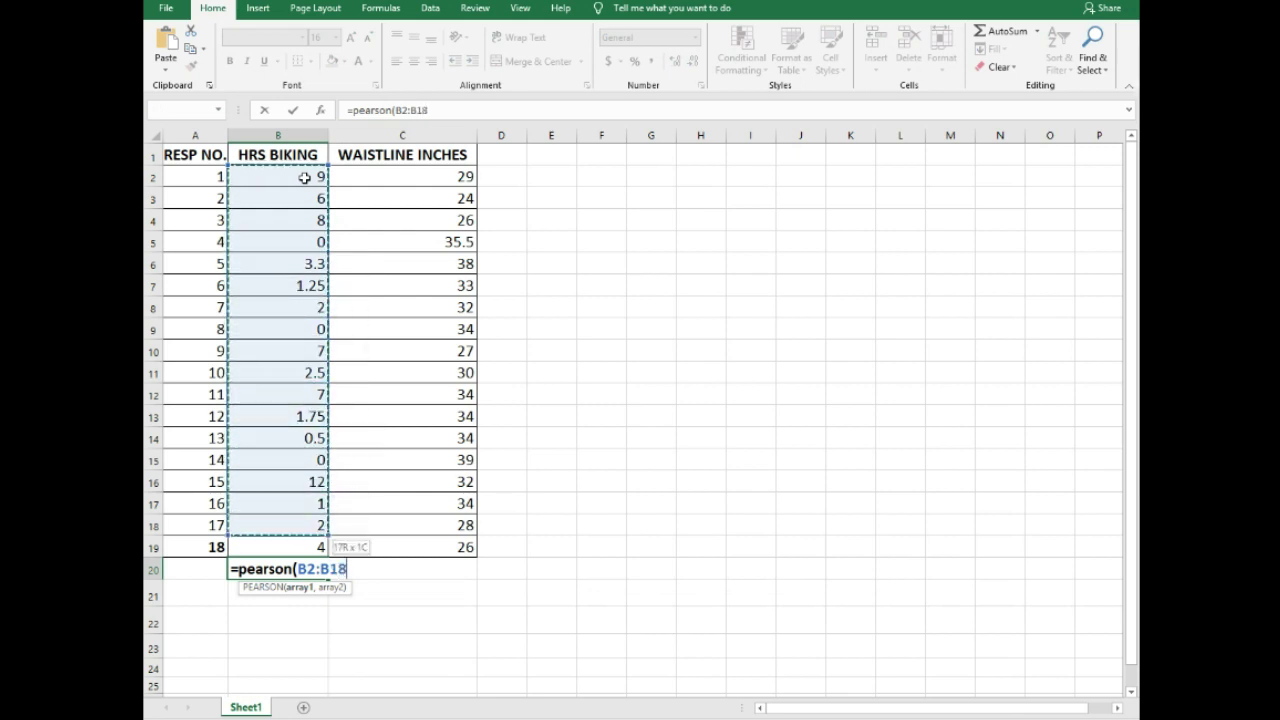
text(,)
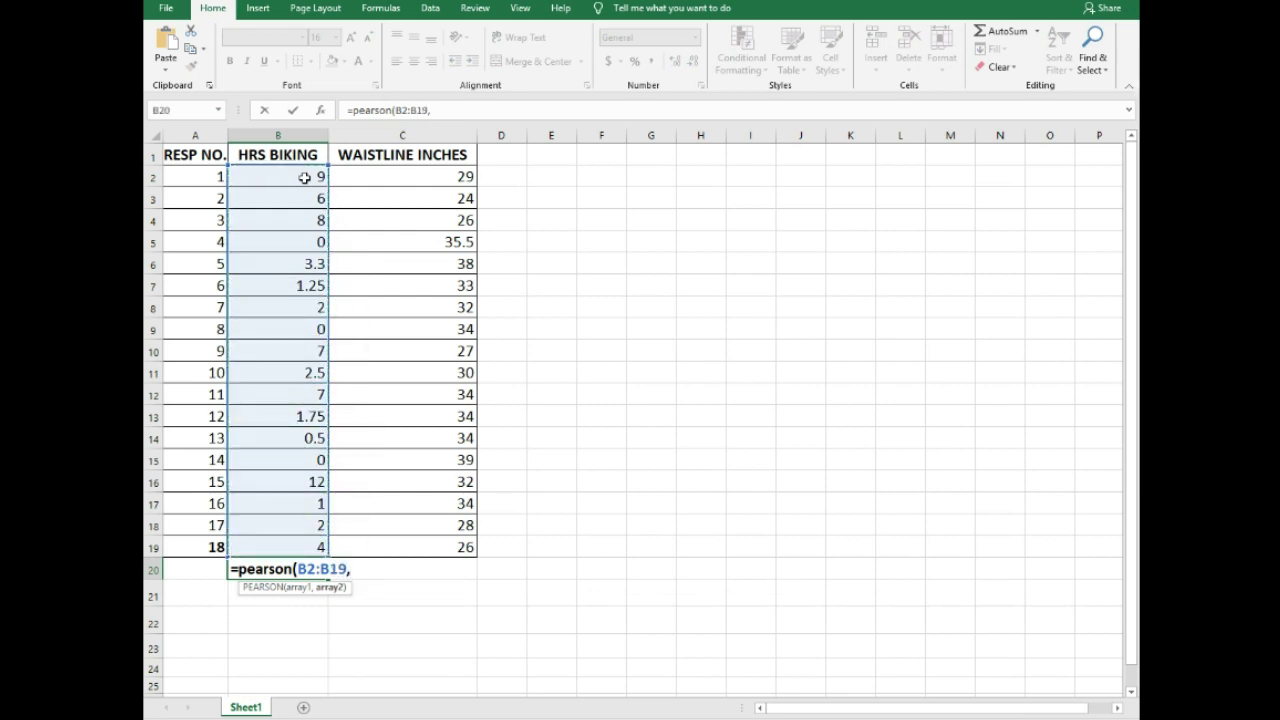
Step: Complete the new PEARSON formula in B20 with the waistline values C2:C19 as second array, enter it and reselect its cell
click(427, 171)
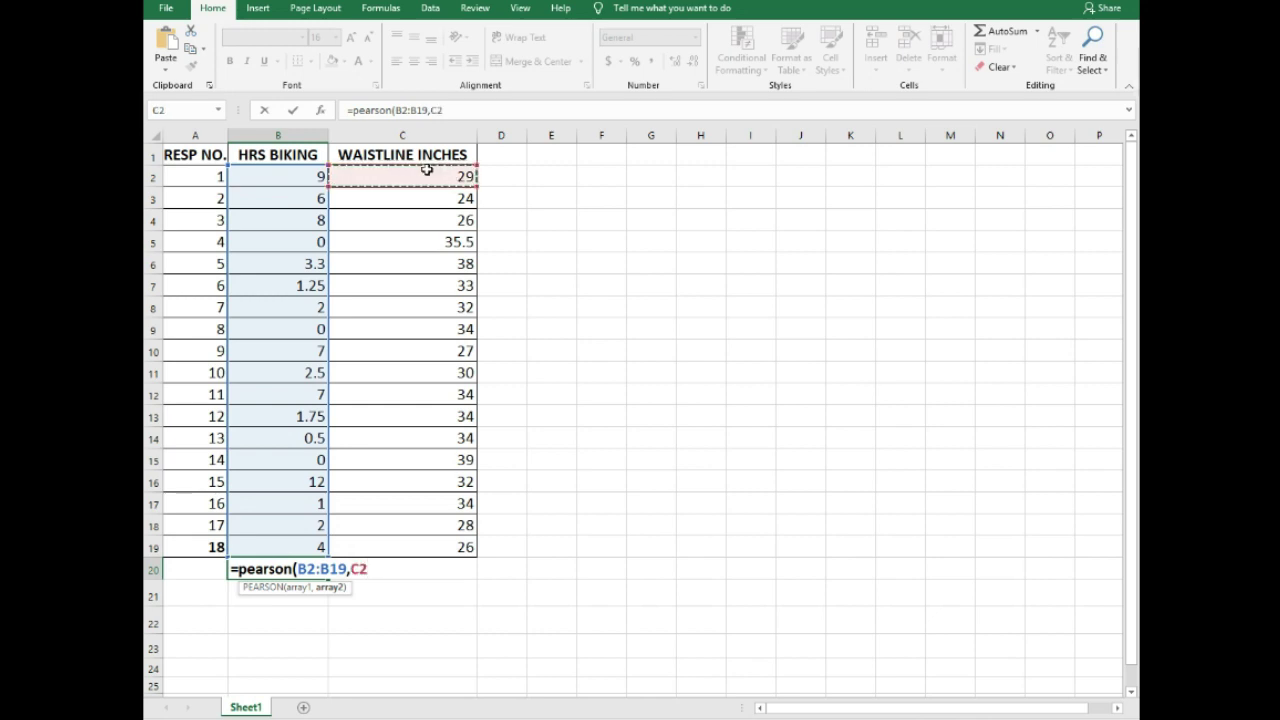
key(shift+Down)
key(shift+Down)
key(shift+Down)
key(shift+Down)
key(shift+Down)
key(shift+Down)
key(shift+Down)
key(shift+Down)
key(shift+Down)
key(shift+Down)
key(shift+Down)
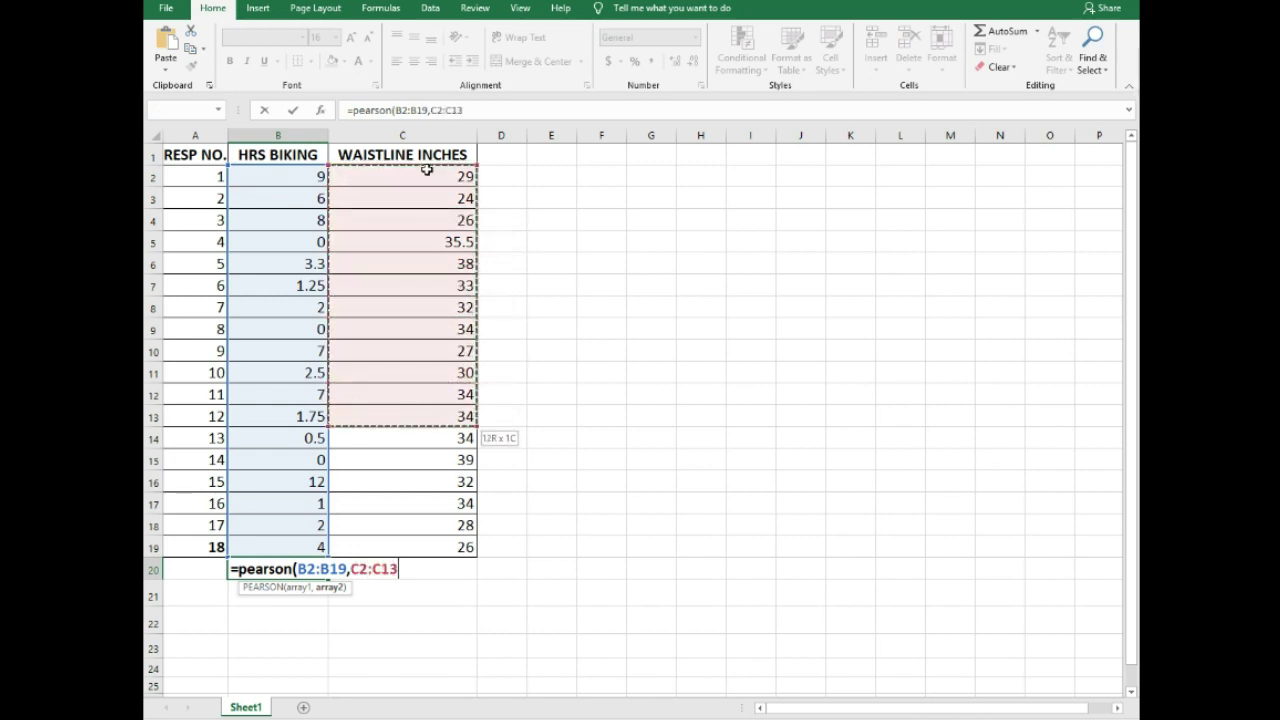
key(shift+Down)
key(shift+Down)
key(shift+Down)
key(shift+Down)
key(shift+Down)
key(shift+Down)
key(shift+Down)
key(shift+Up)
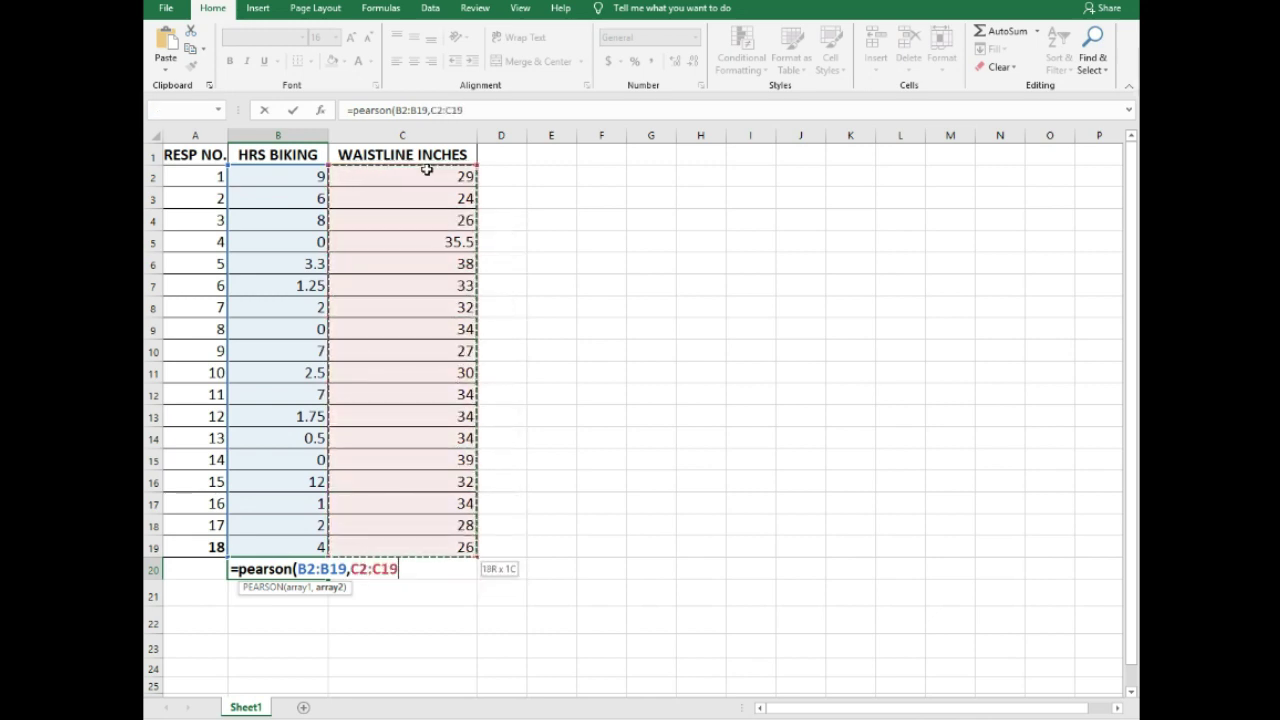
text())
key(Return)
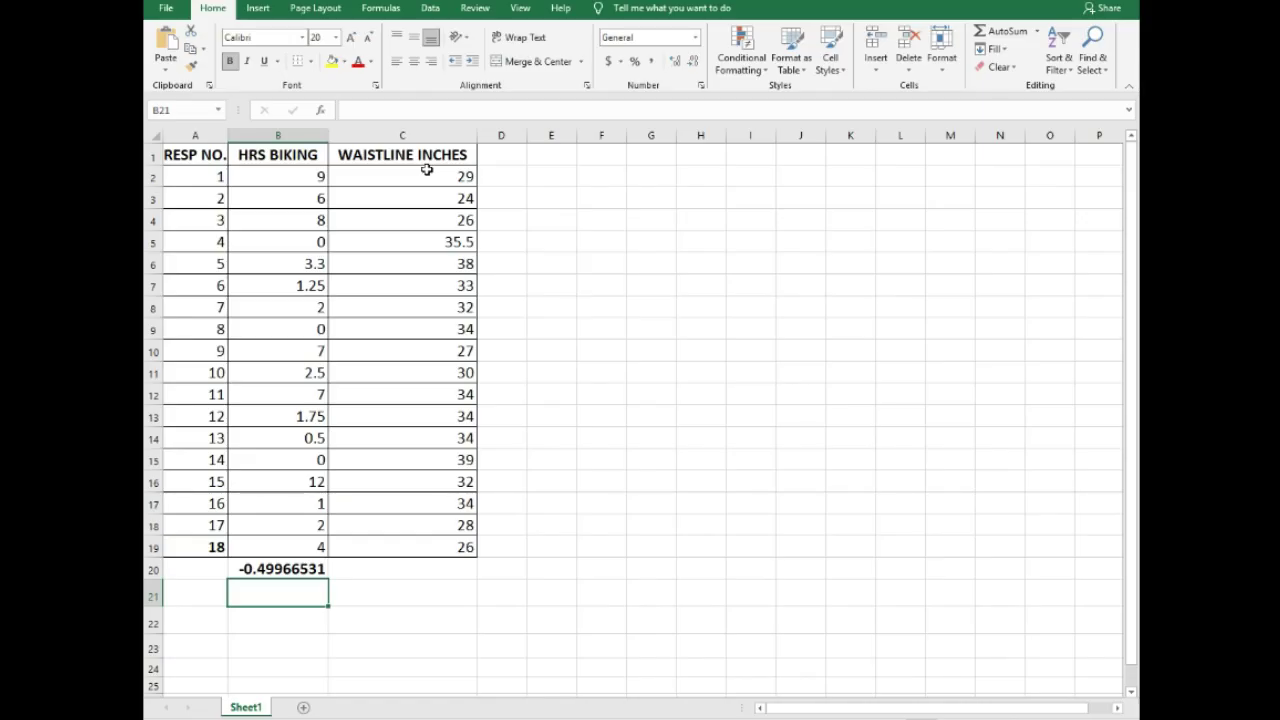
key(Up)
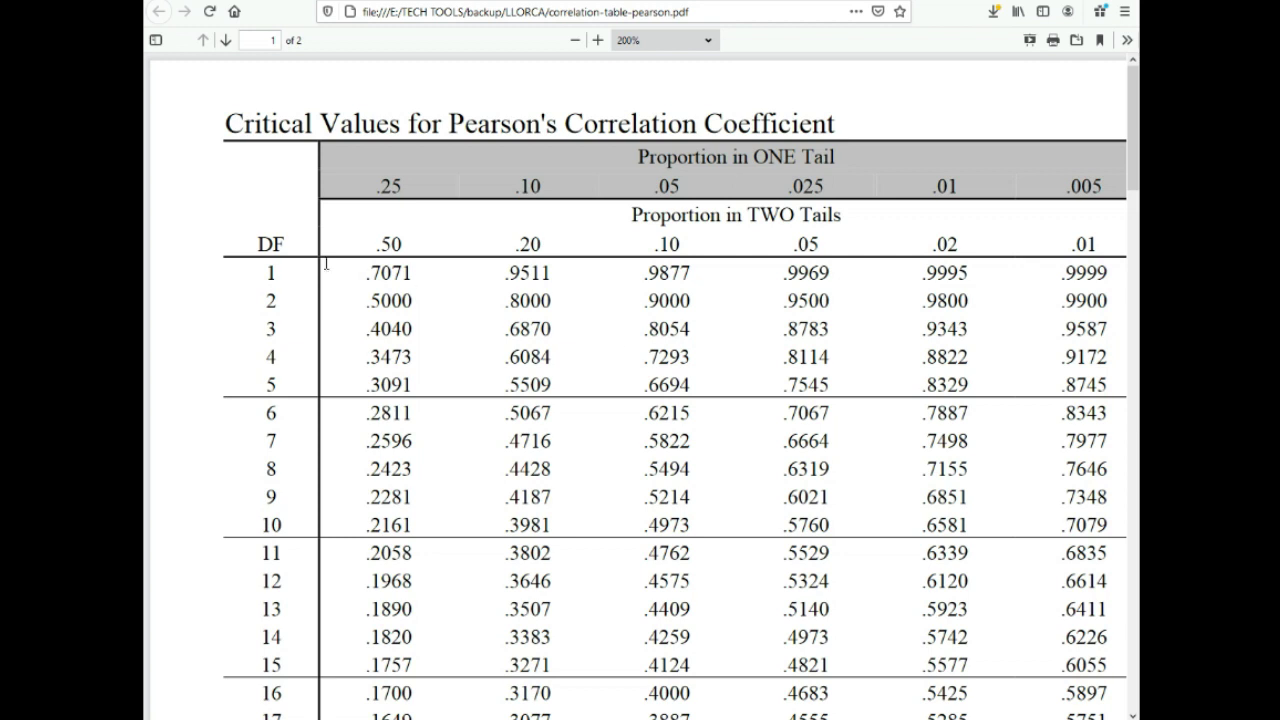
Step: Check the degrees-of-freedom rule for Pearson correlation, highlighting (N – 2) in the browser search result
drag(264, 246, 276, 244)
click(276, 244)
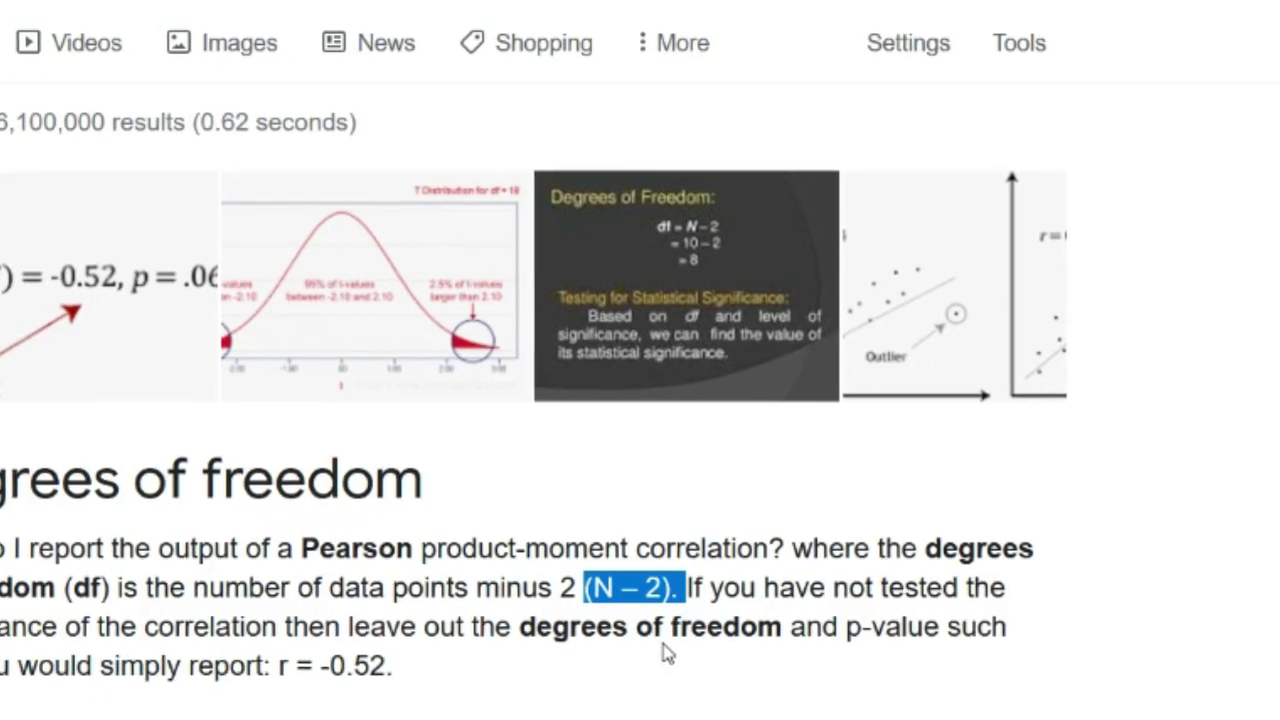
click(573, 505)
triple_click(583, 588)
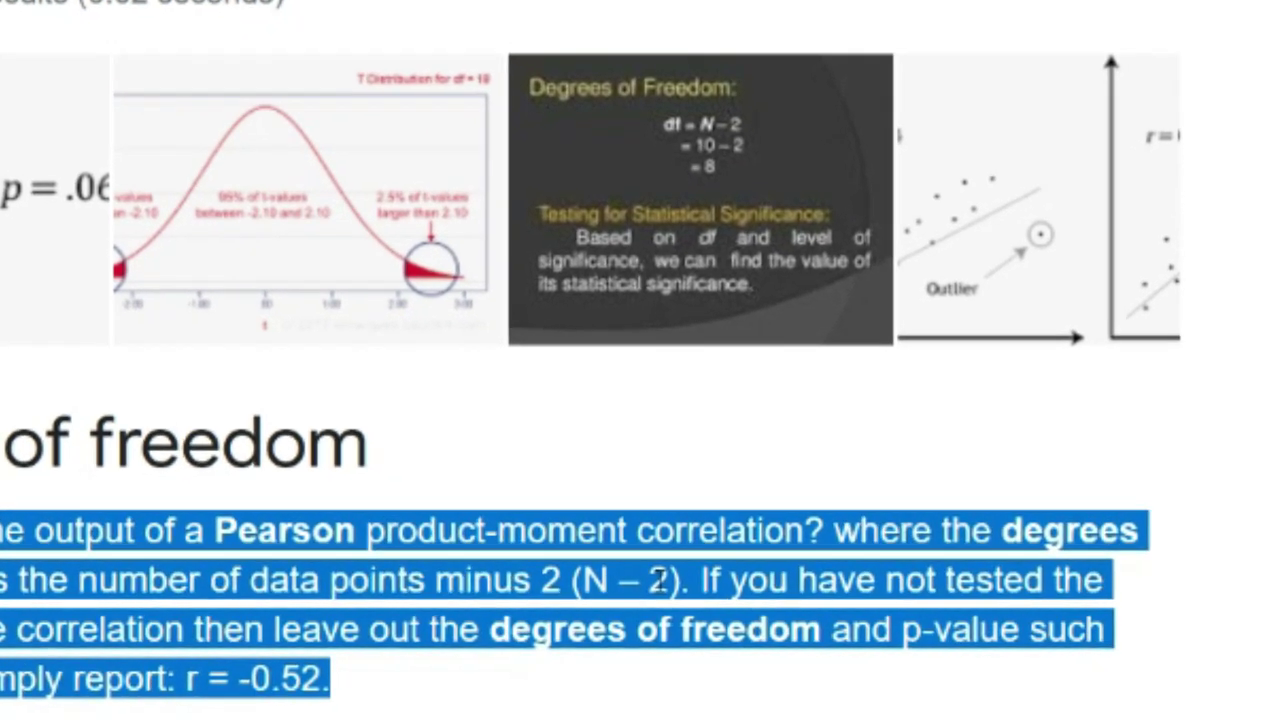
click(583, 588)
drag(567, 577, 703, 577)
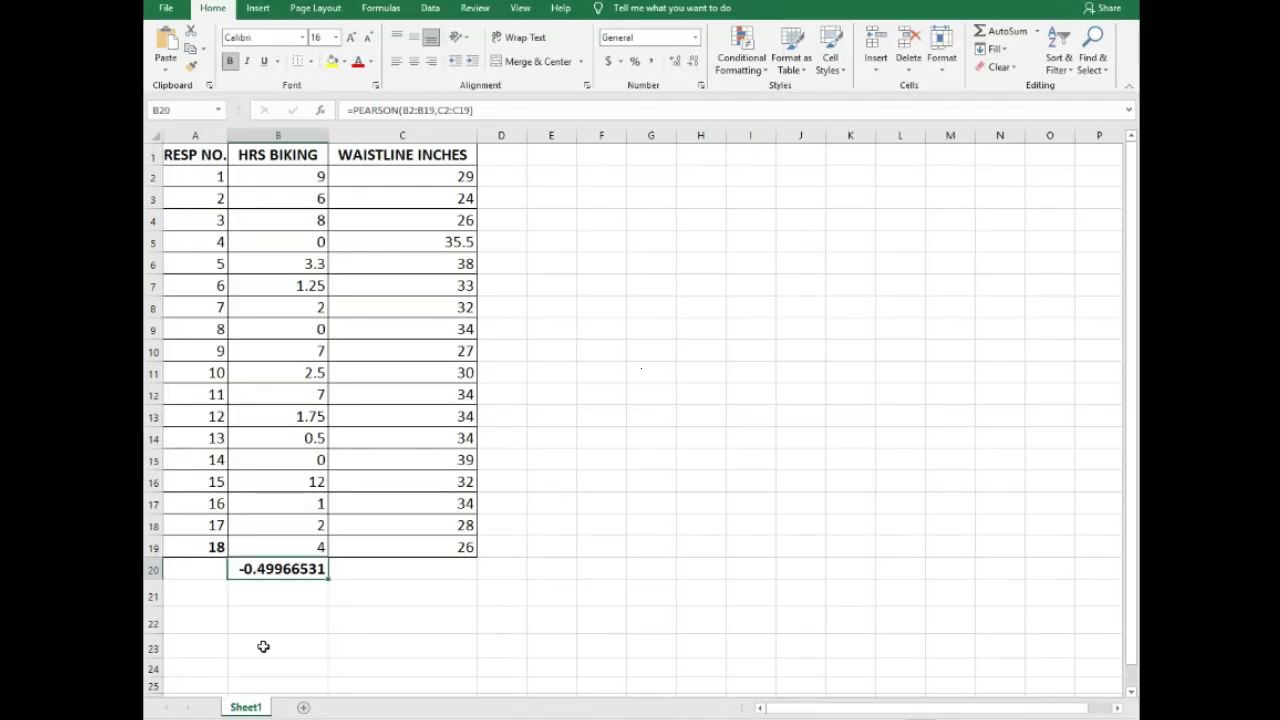
Step: Label cell A20 as r(comp) and cell A21 as df in the Excel sheet
drag(200, 622, 211, 570)
click(211, 570)
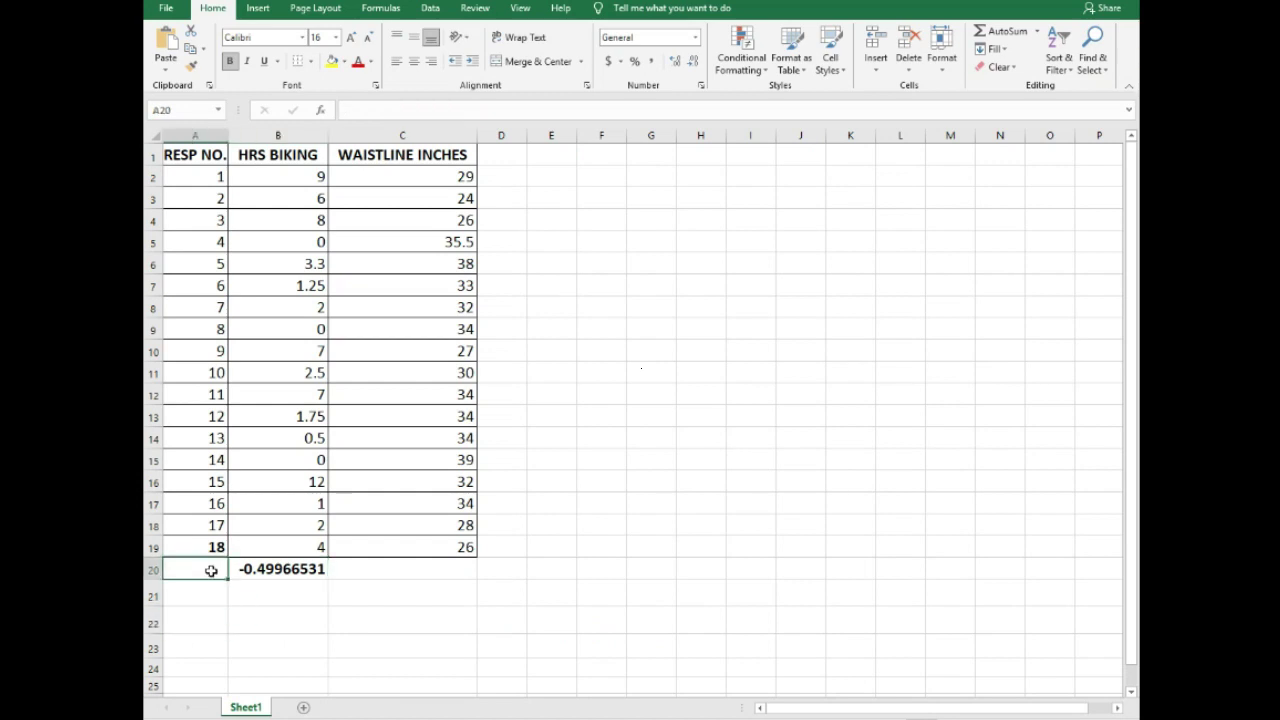
text(r(comp))
key(Return)
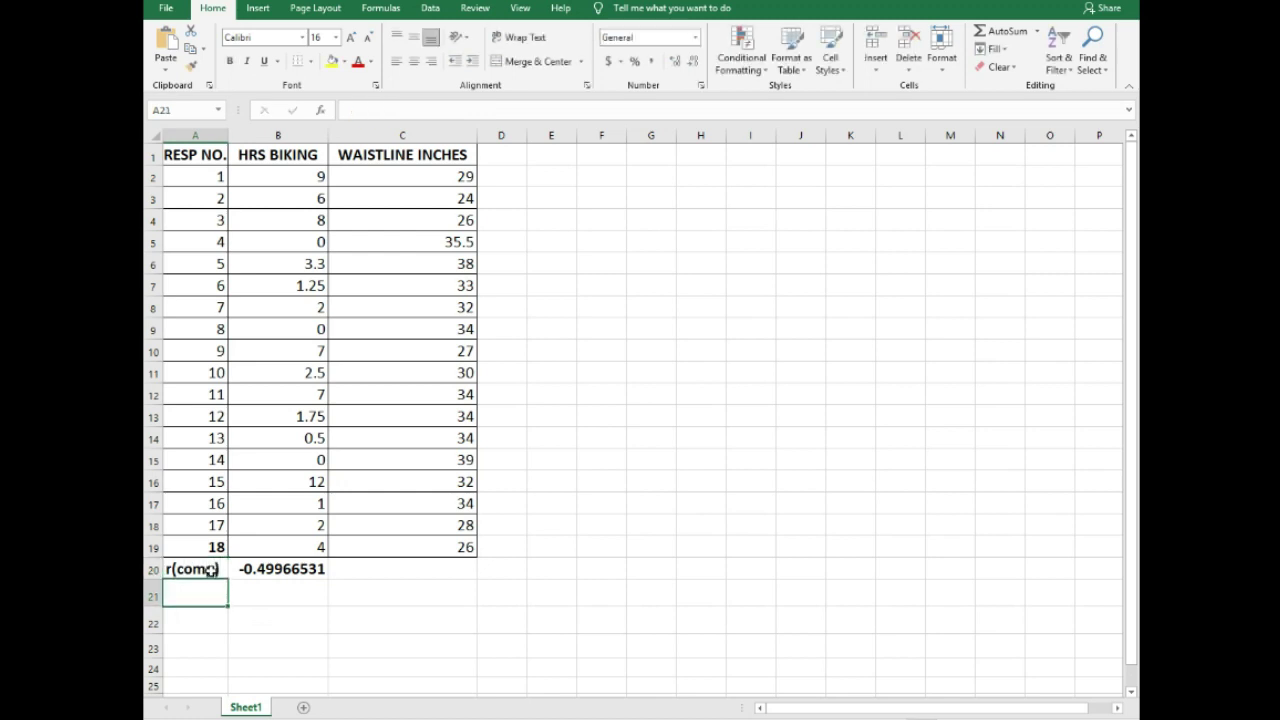
text(df)
key(Tab)
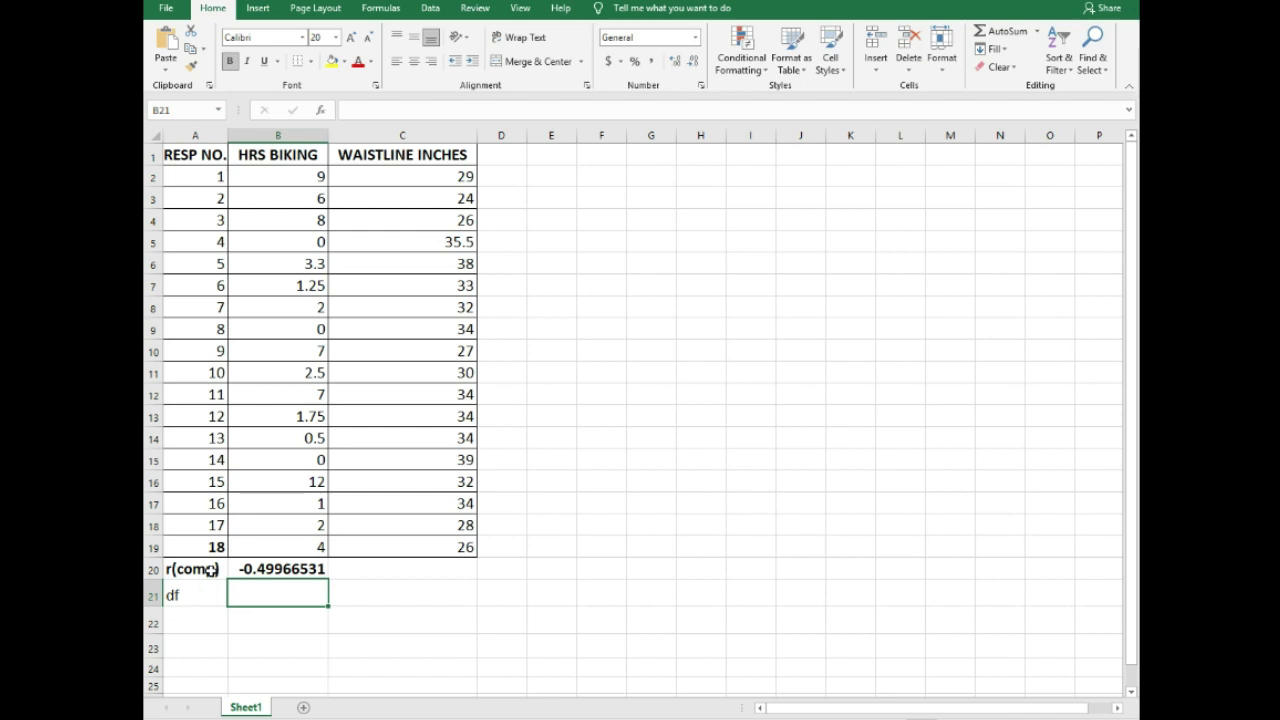
Step: Enter 16 as the degrees of freedom in B21 and make the df label in A21 bold
click(217, 550)
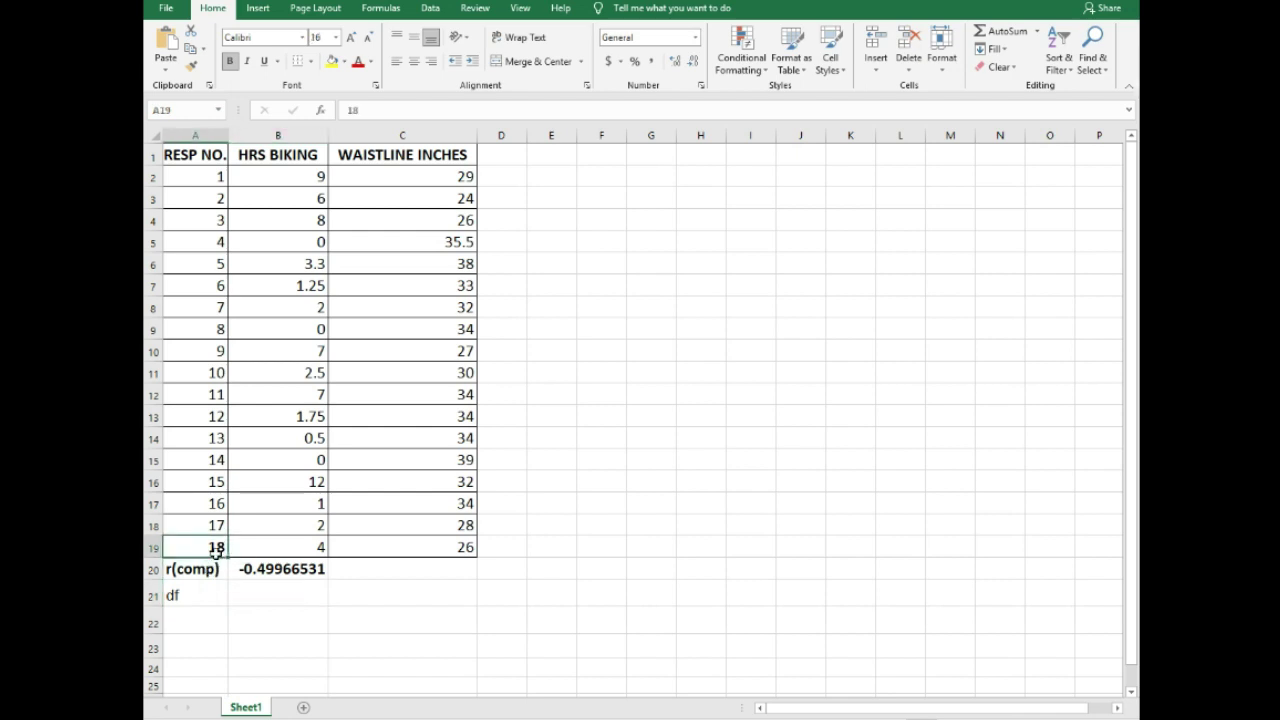
click(250, 592)
text(16)
key(Return)
key(Up)
key(Left)
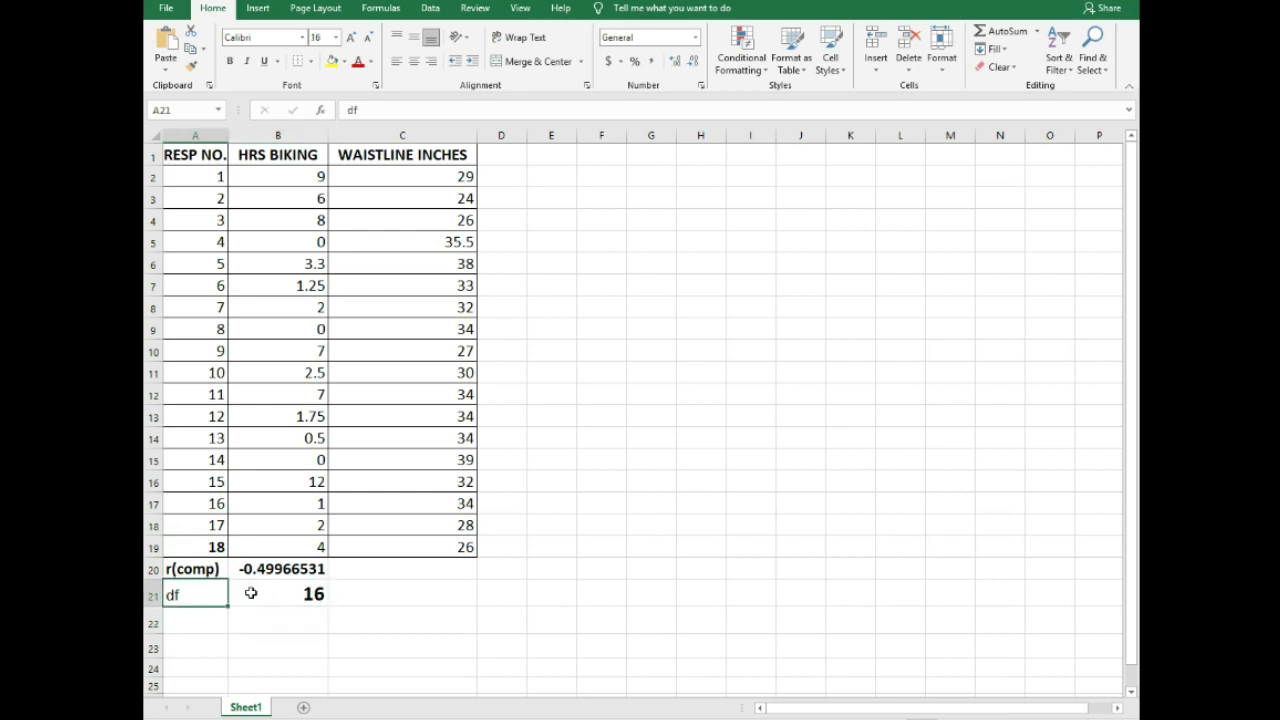
click(229, 62)
Step: Switch to the critical values PDF in the browser and examine the row for DF 16
key(alt+Tab)
key(alt+Tab)
key(alt+Tab)
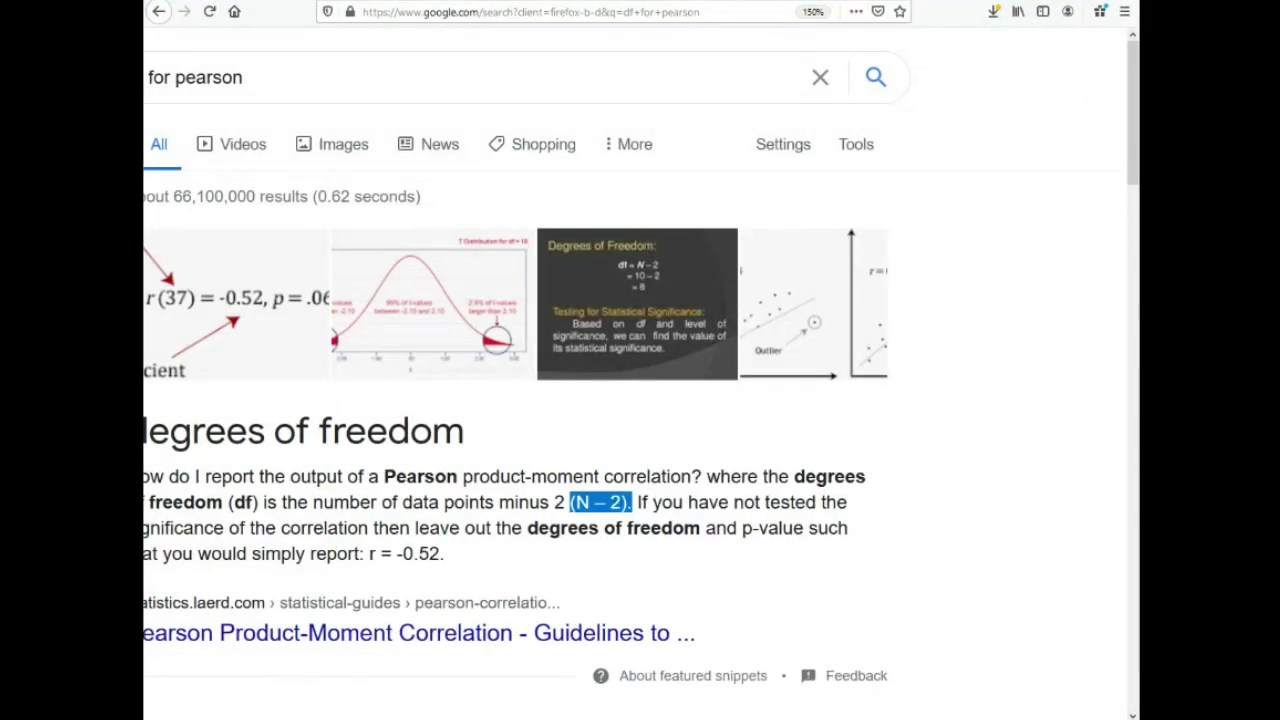
key(ctrl+Tab)
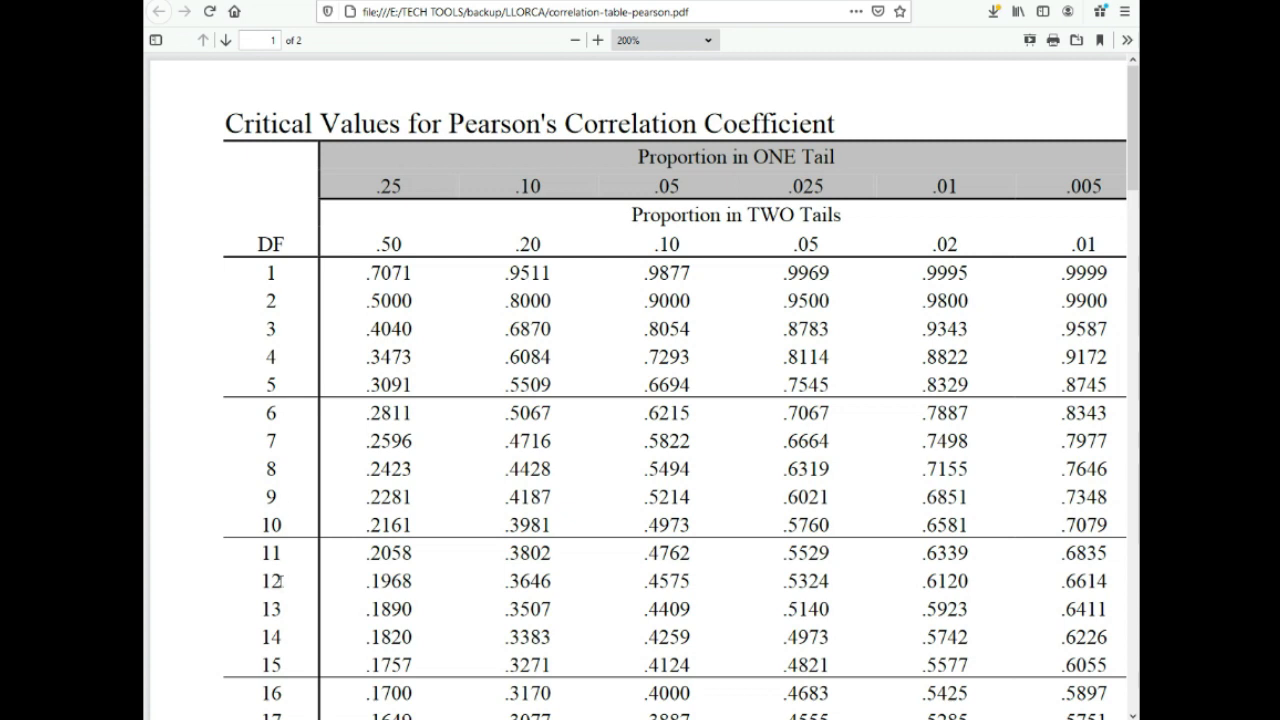
drag(263, 689, 1100, 692)
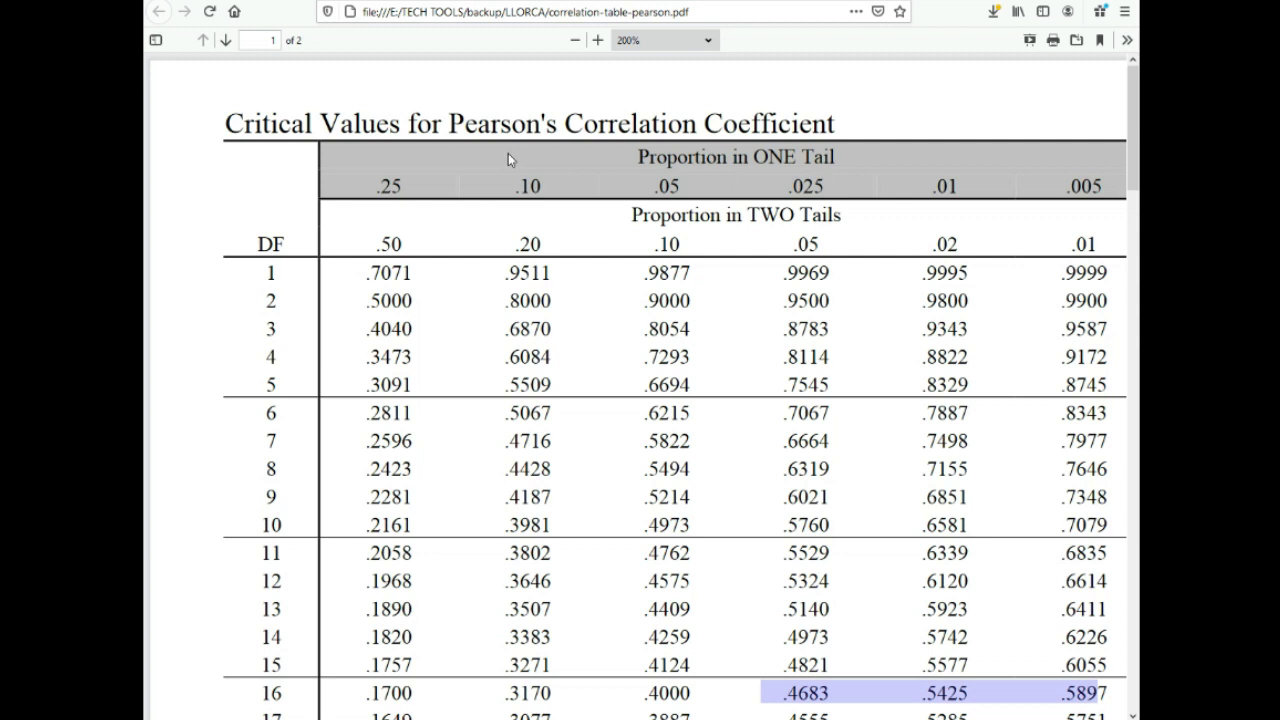
click(530, 226)
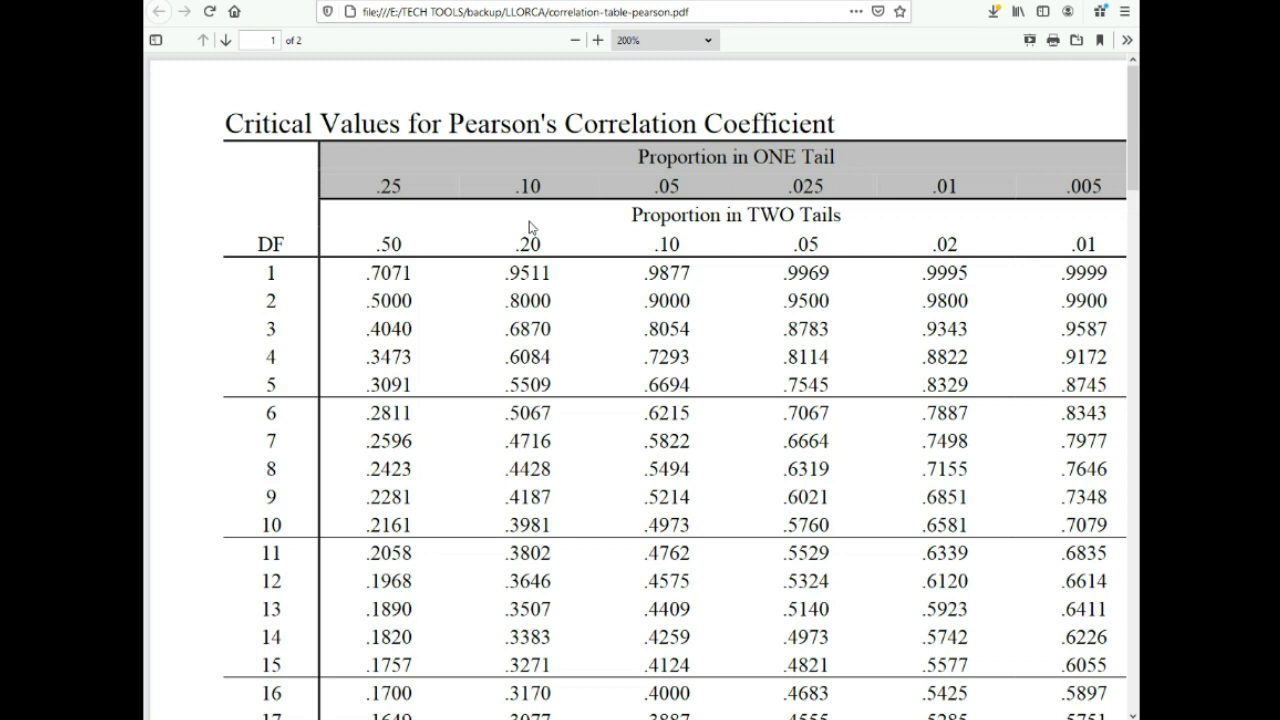
Step: Look up the critical value for DF 16 in the .05 column under Proportion in TWO Tails
drag(631, 215, 779, 215)
click(779, 215)
drag(750, 215, 852, 220)
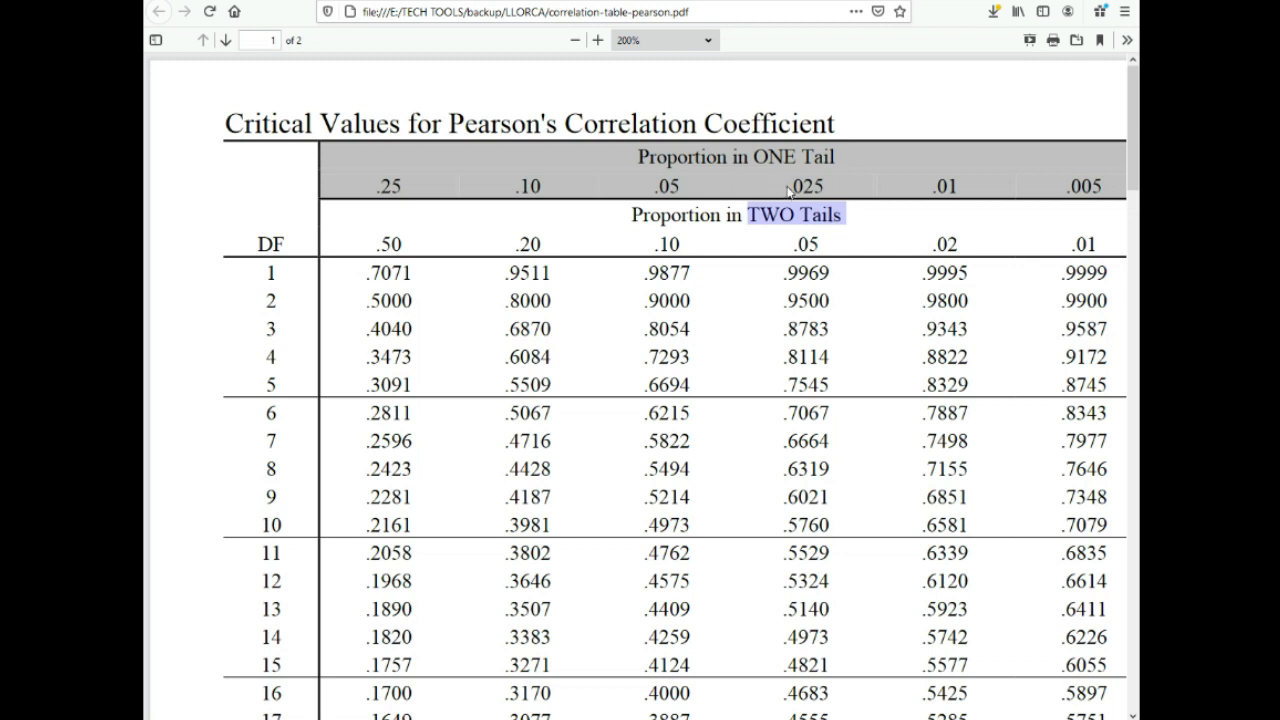
click(713, 196)
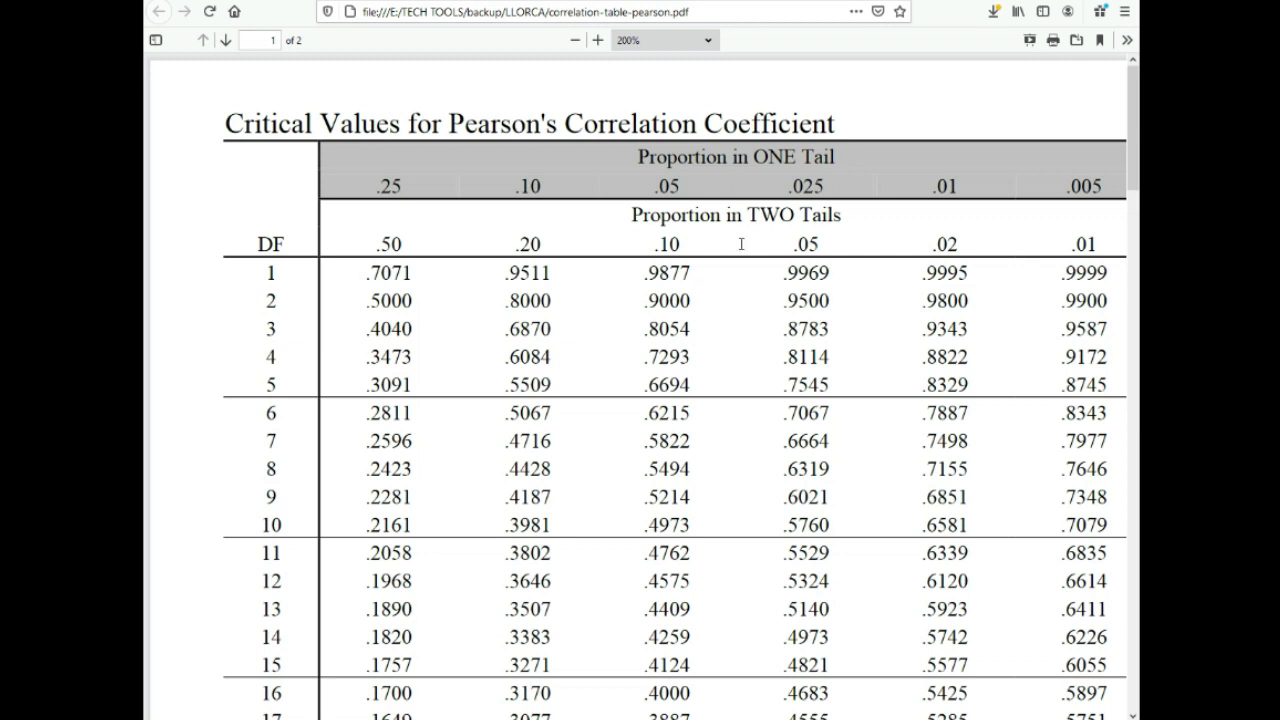
drag(783, 244, 829, 247)
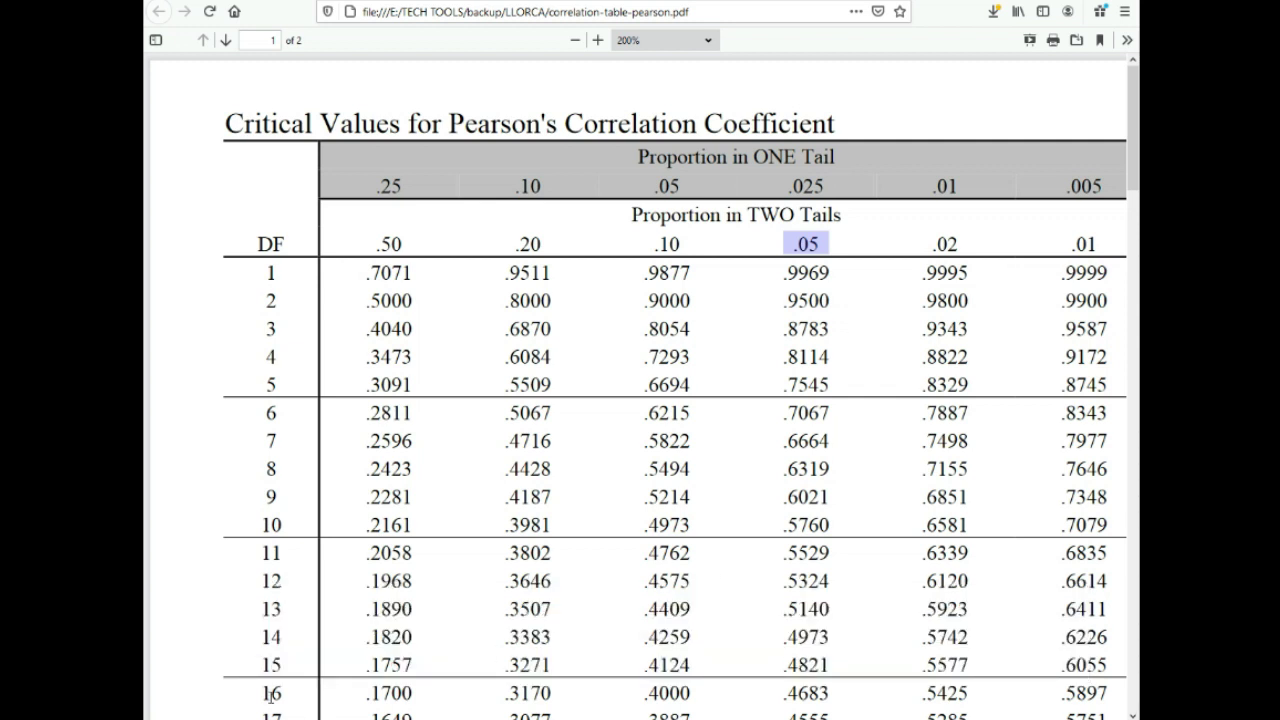
drag(263, 697, 854, 698)
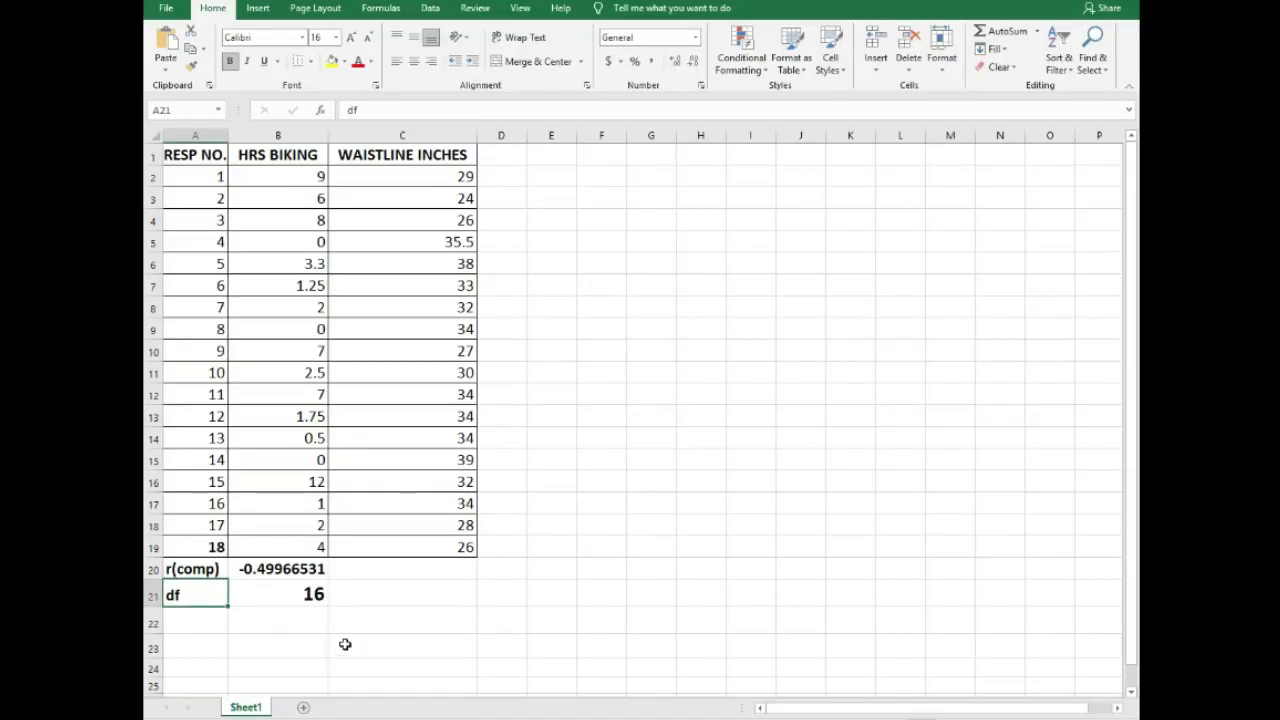
Step: Label A22 as r(crit) in Excel and enter the critical value 0.4683 from the table in B22
click(205, 627)
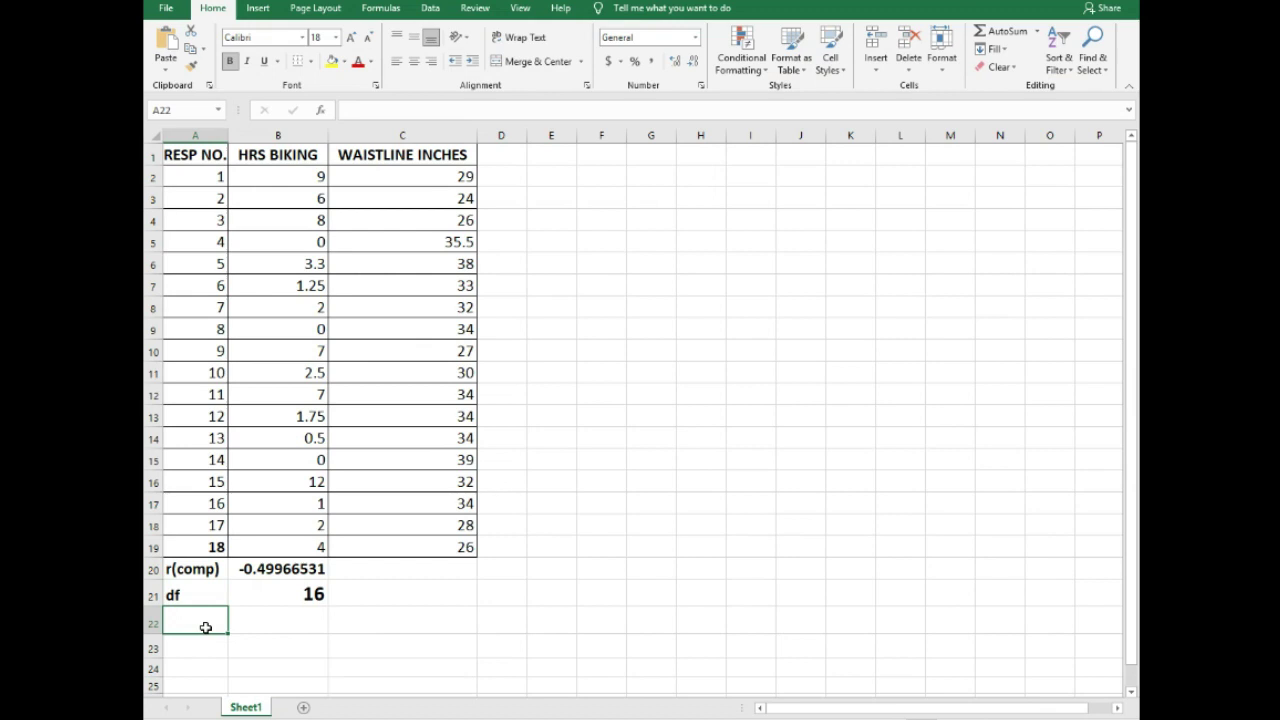
text(r(cri)
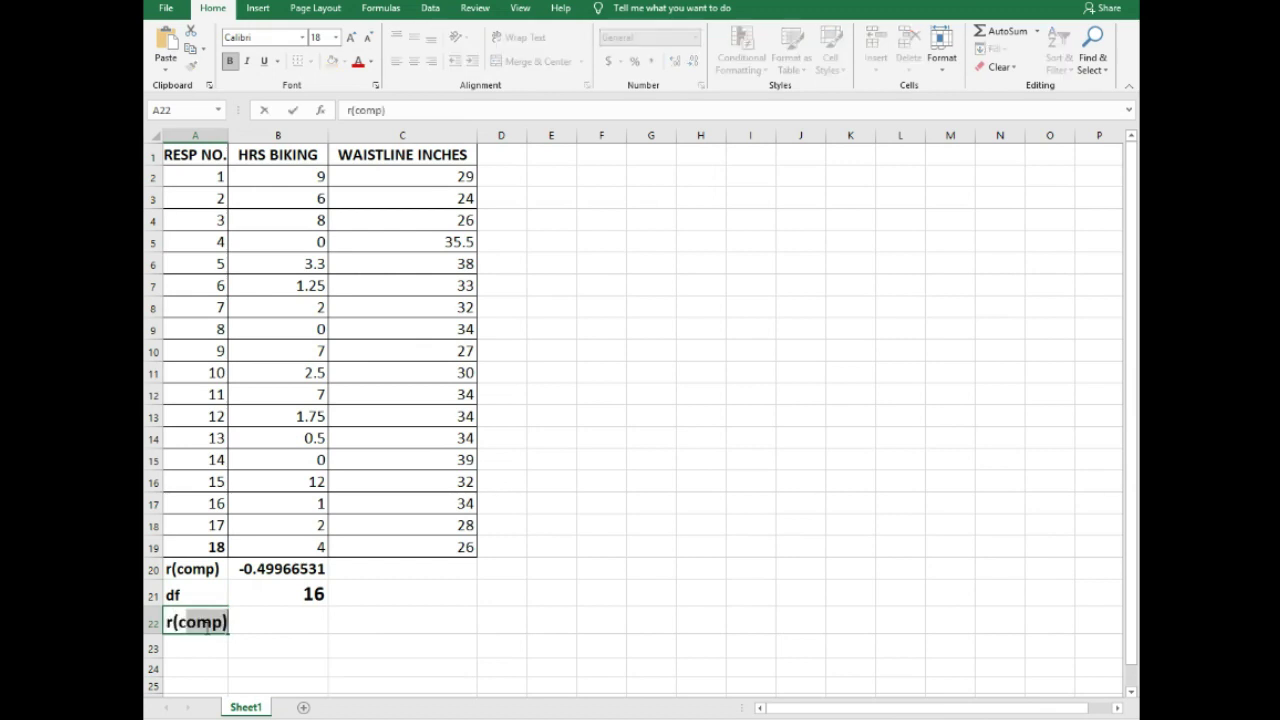
text(t))
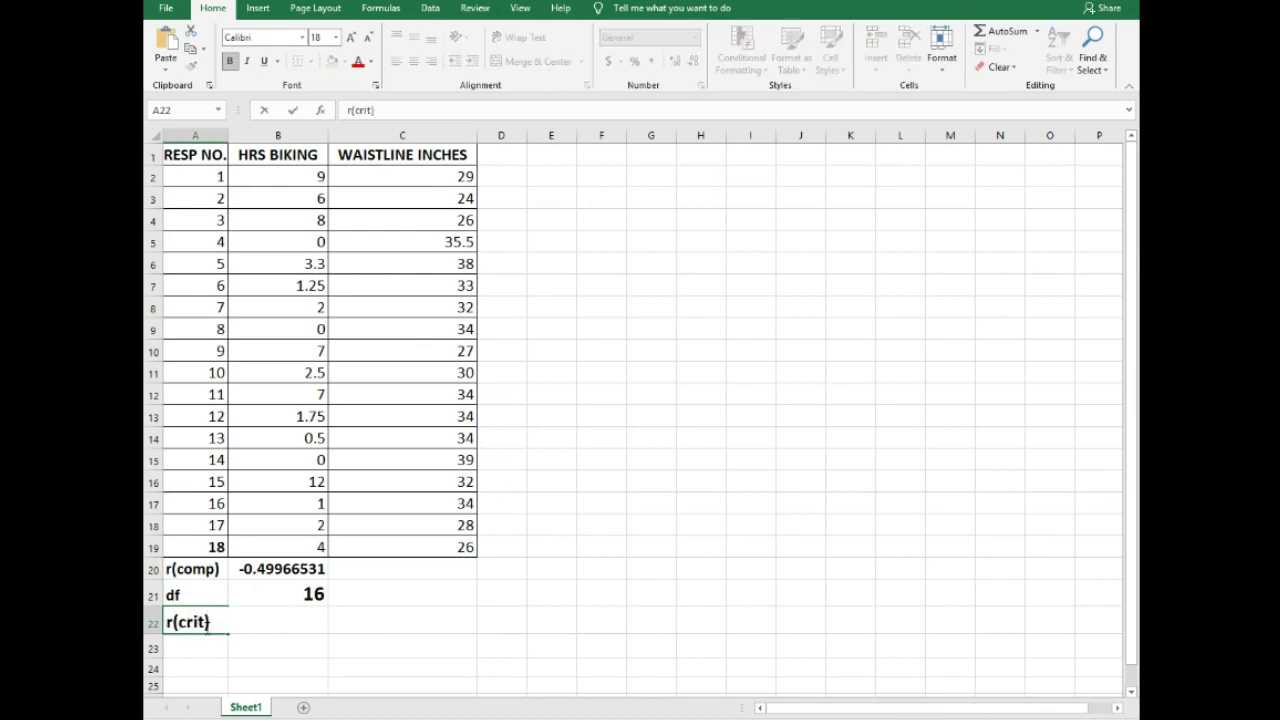
key(Tab)
text(0.)
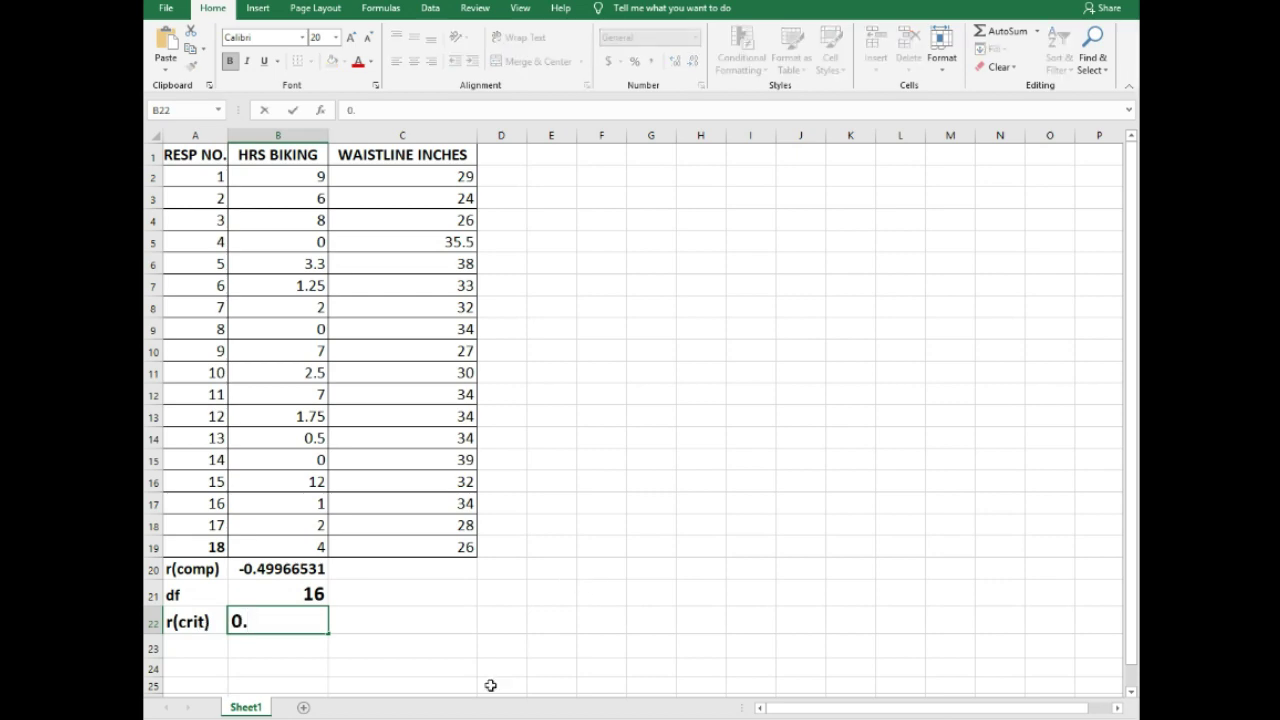
key(alt+Tab)
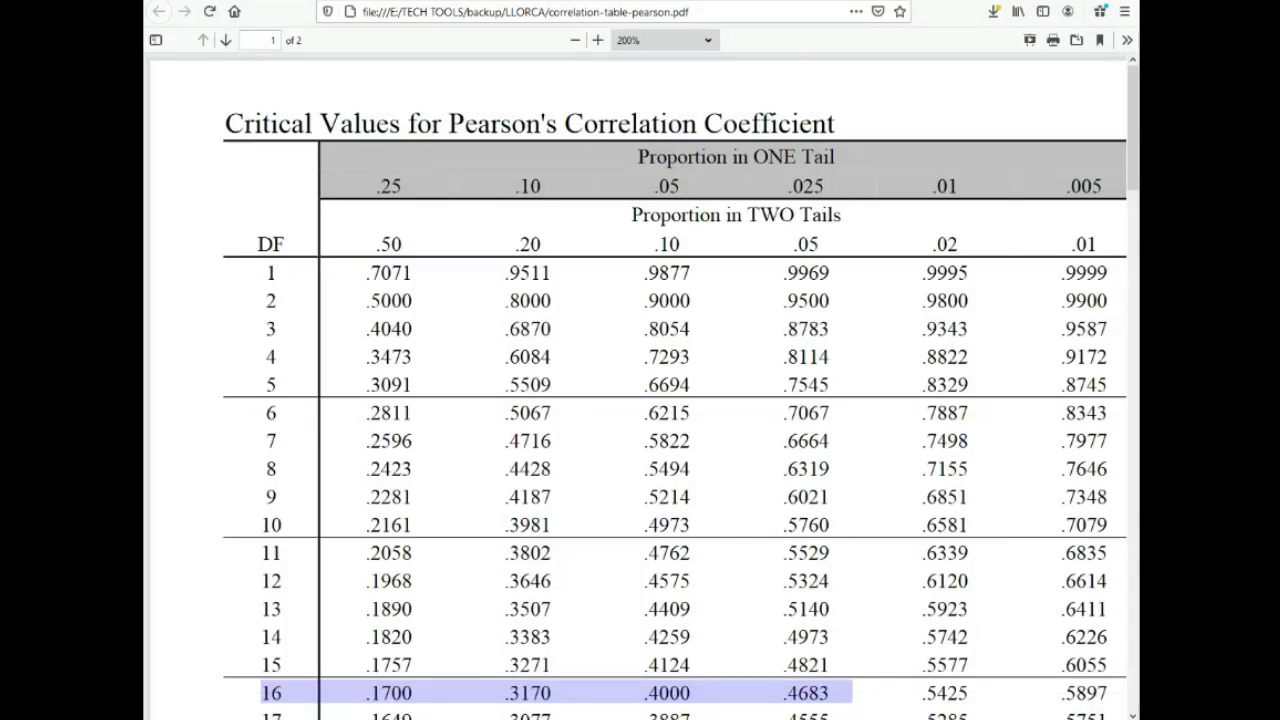
key(alt+Tab)
text(4683)
key(Return)
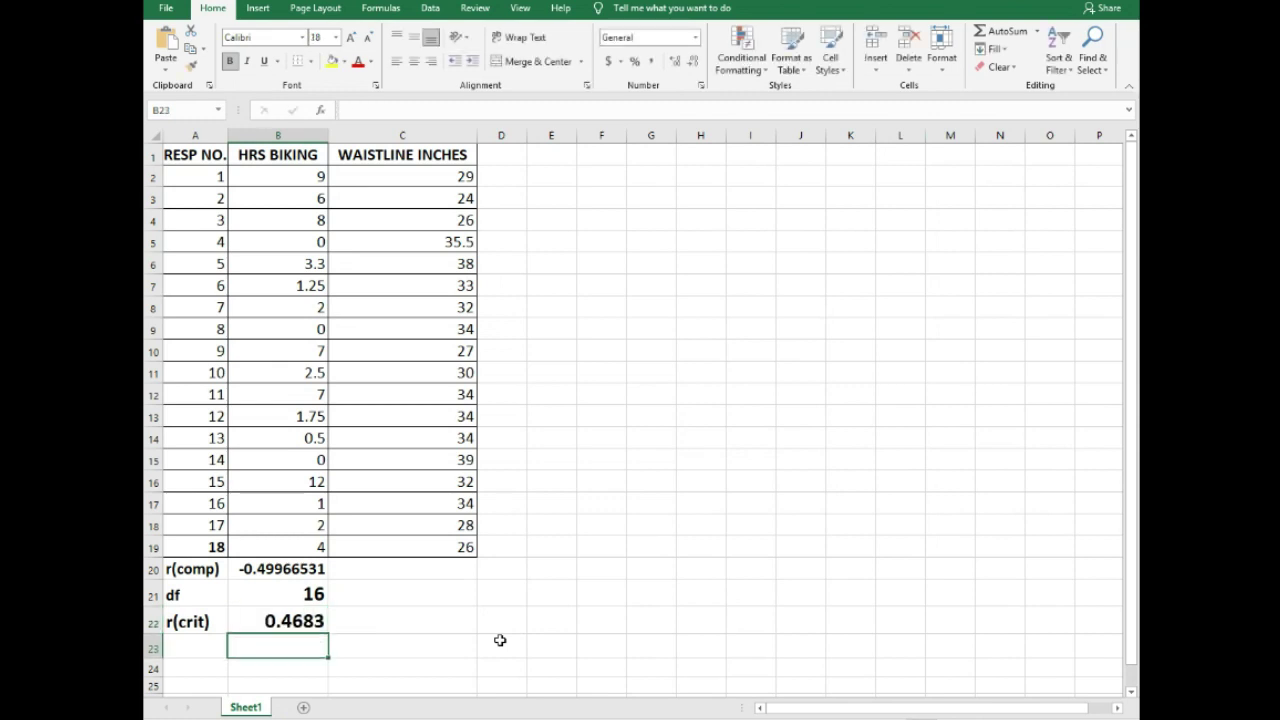
Step: Compare the computed r in B20 with the critical r in B22
key(Up)
key(Up)
key(Up)
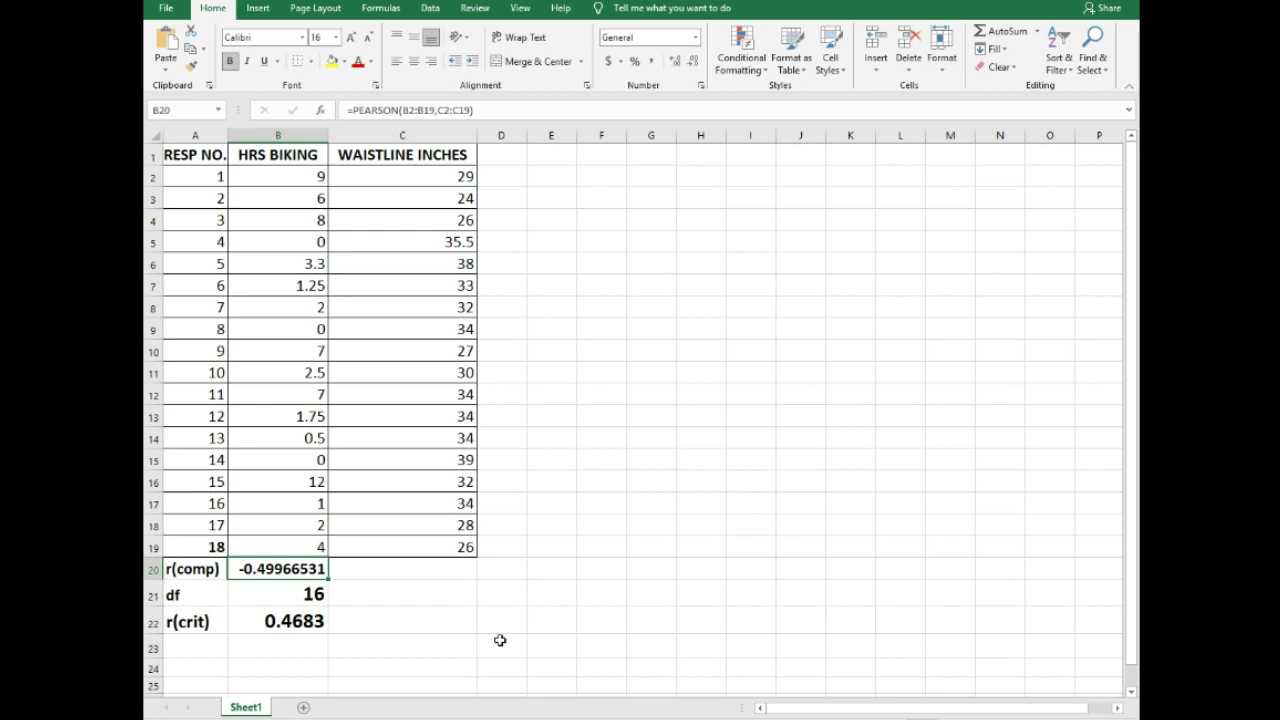
Step: Label A23 as Decision and enter "Accept the Alternative Hypothesis" in B23
click(210, 643)
text(Decision)
key(Tab)
text(SA)
key(BackSpace)
key(BackSpace)
text(Accept the )
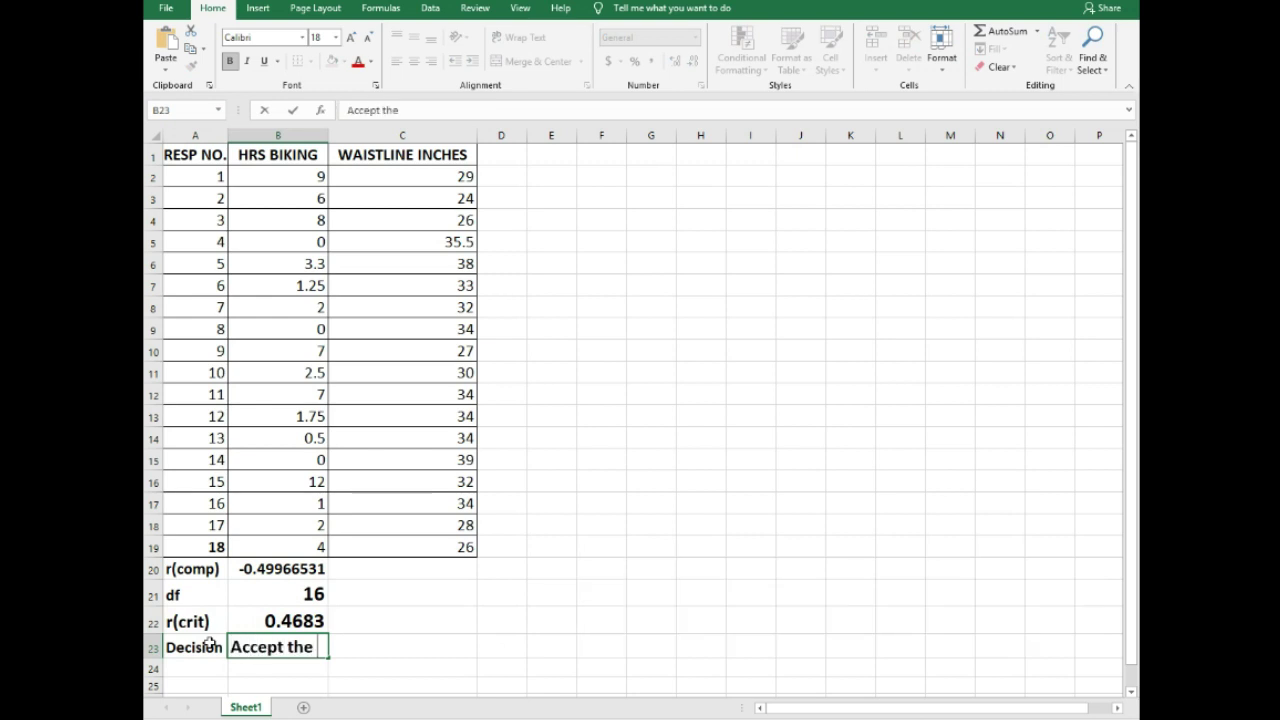
text(Null Hy)
key(BackSpace)
key(BackSpace)
key(BackSpace)
key(BackSpace)
key(BackSpace)
key(BackSpace)
key(BackSpace)
text(Alternative )
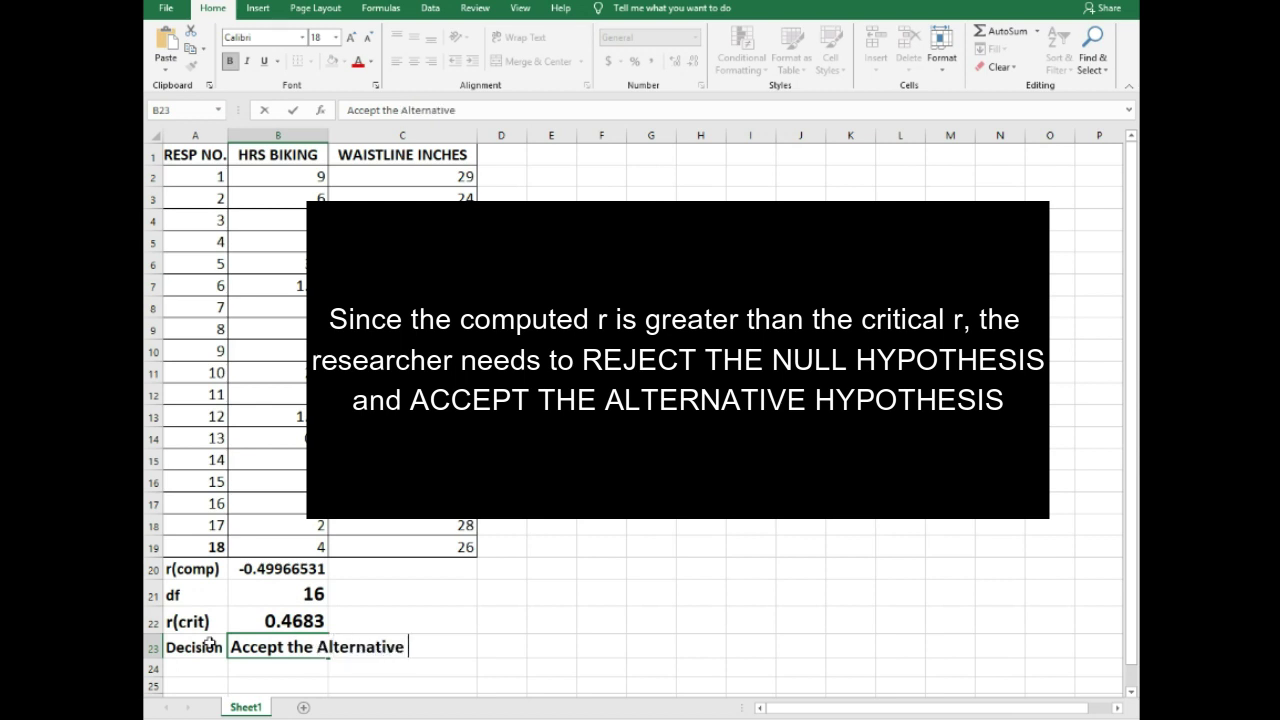
text(Hypoth)
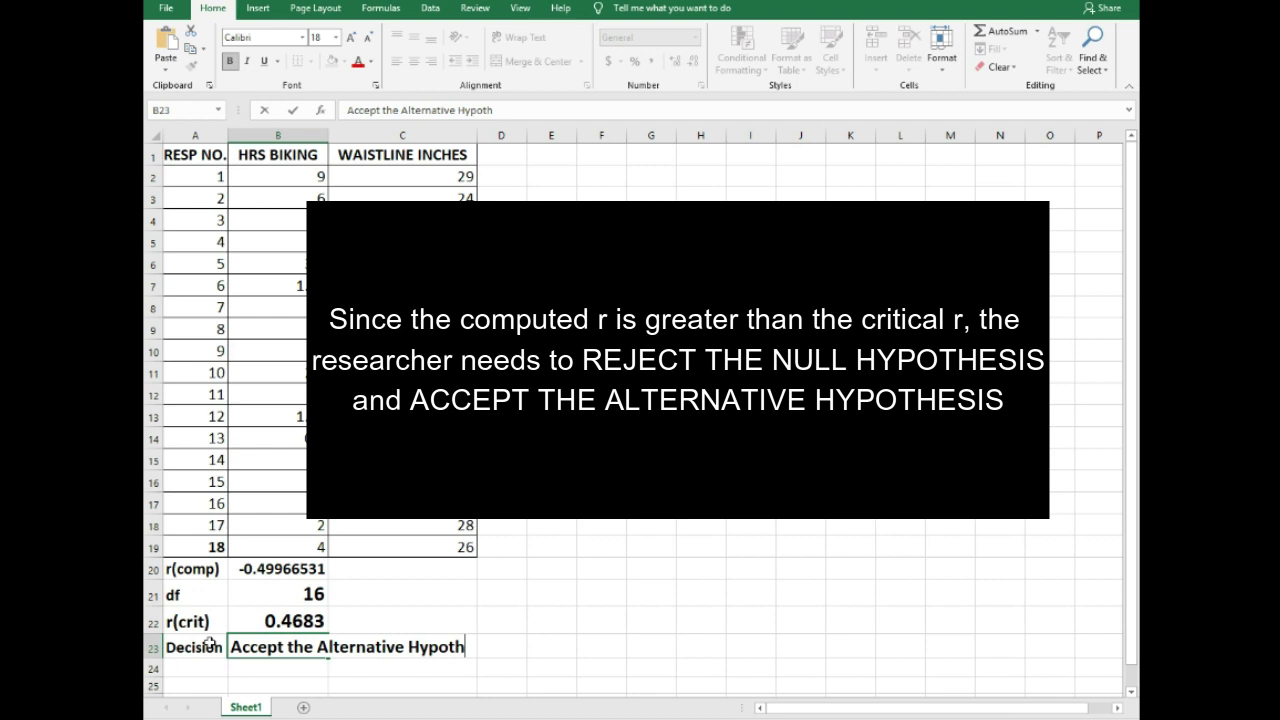
text(esis)
key(Return)
Step: Enter "Conclusion: Hours of biking is related with waistline size" in cell A24
key(Left)
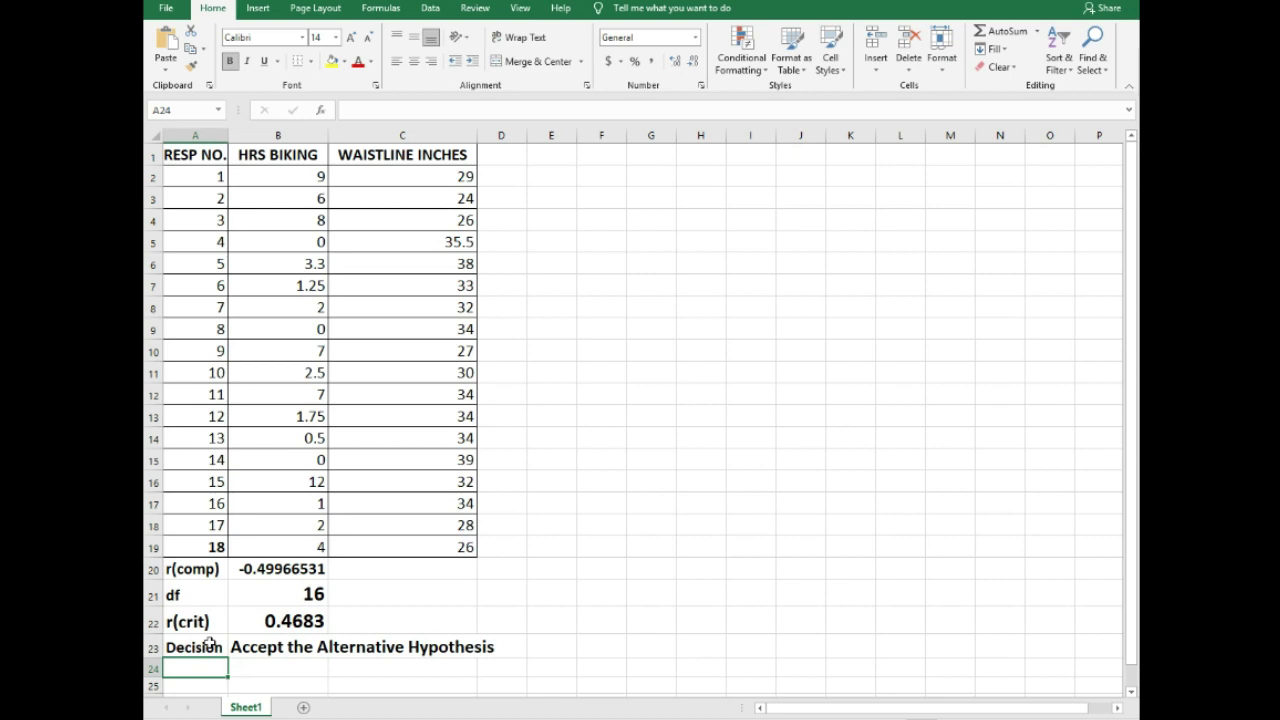
text(Conclusion:)
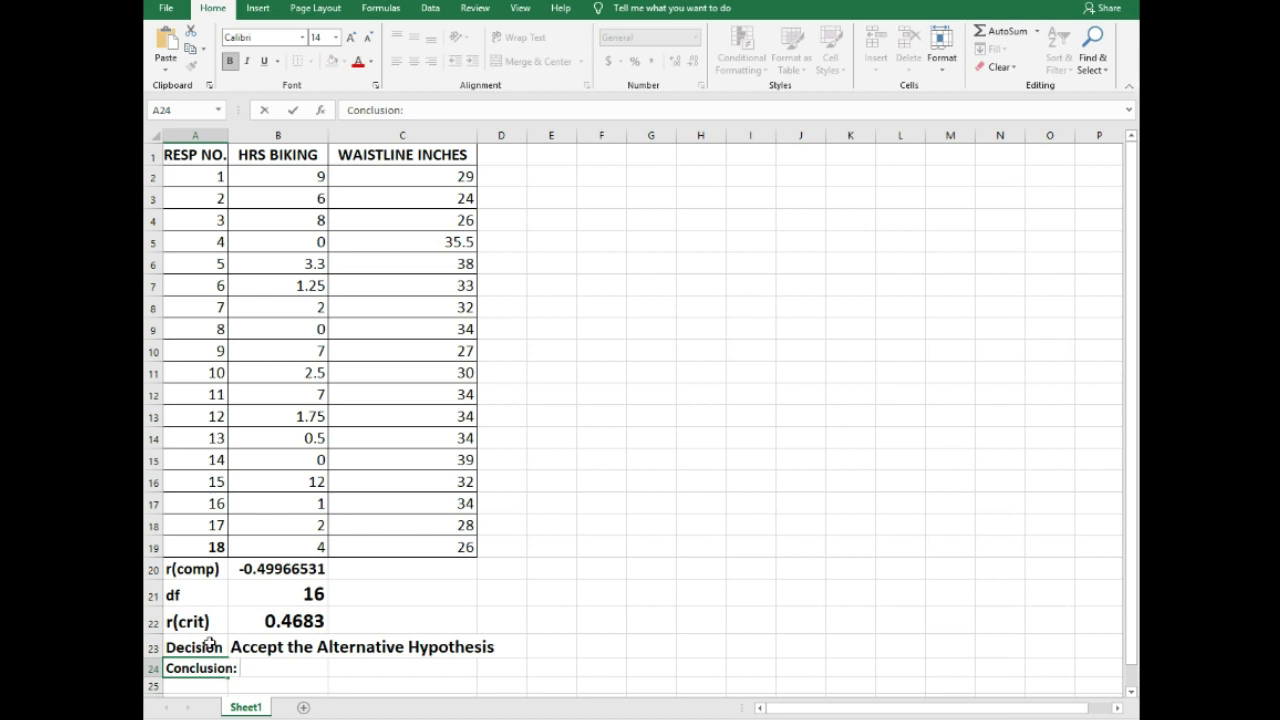
text(Hours of biking)
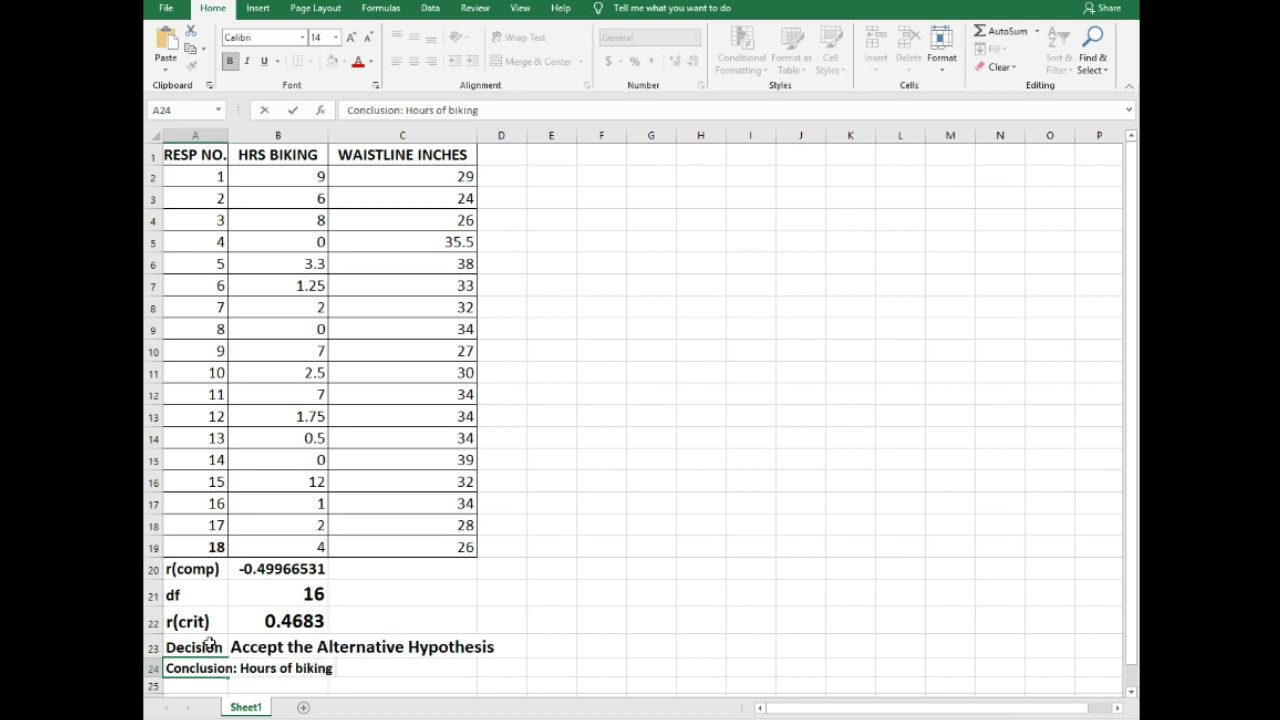
text( is related with)
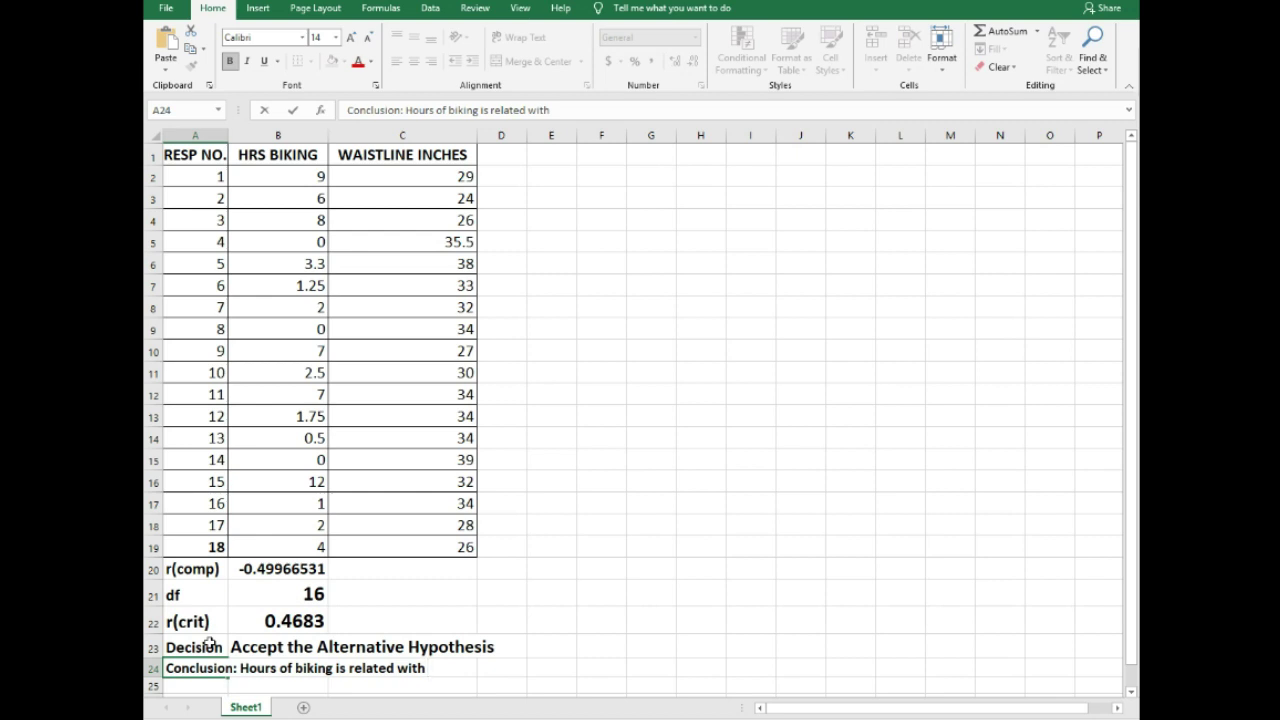
text( wait)
key(BackSpace)
text(stline)
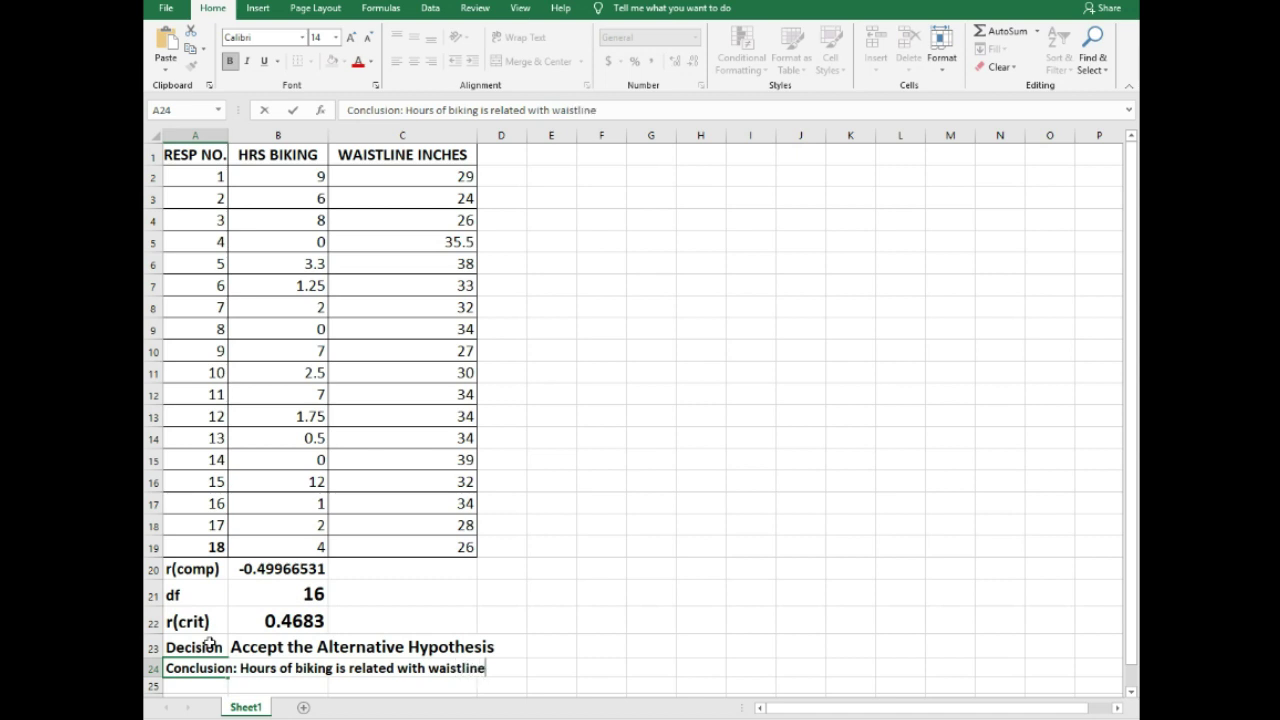
text( size)
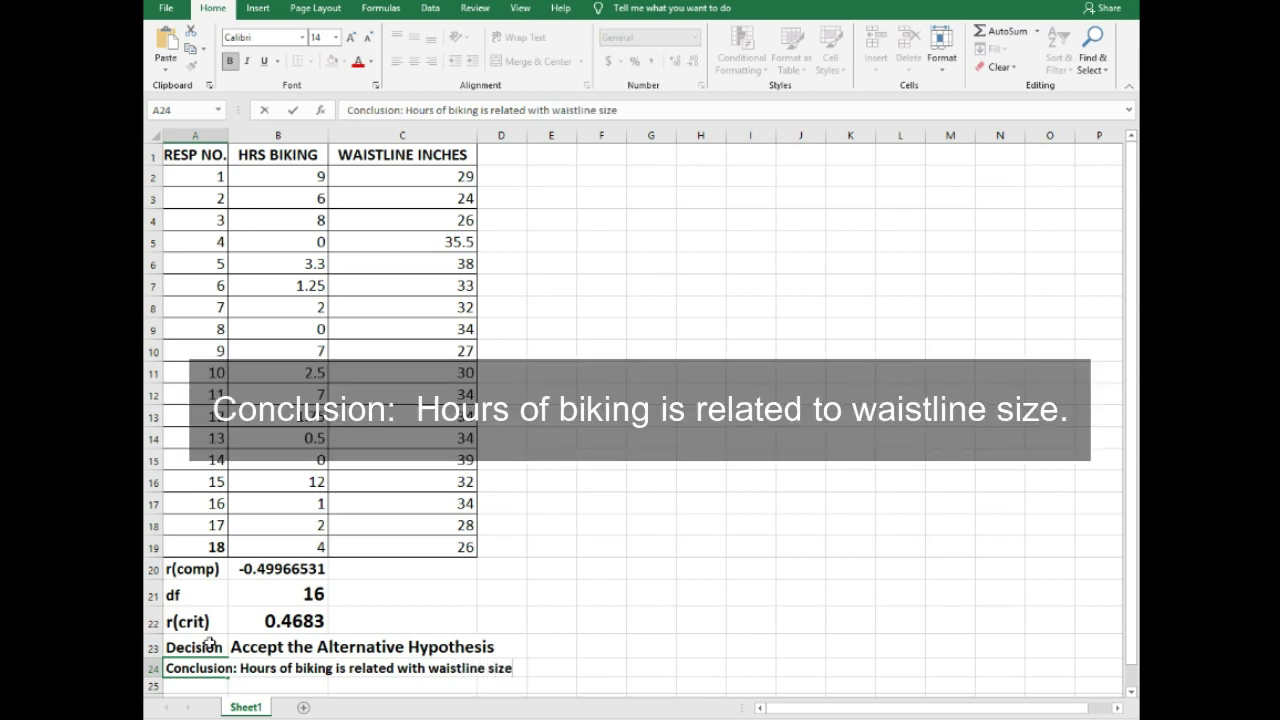
key(Return)
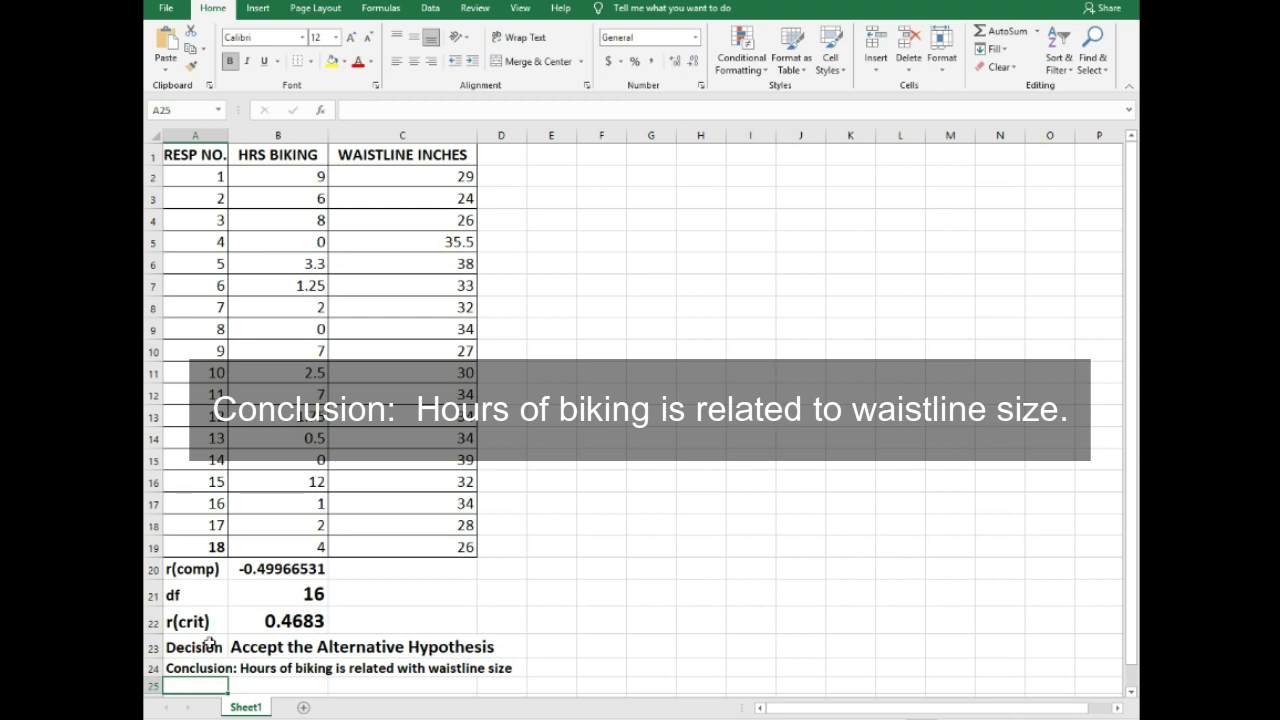
Step: Review the computed r in B20 again and revisit the critical values table in the browser
key(Up)
key(Up)
key(Up)
key(Up)
key(Up)
key(Up)
key(Down)
key(Right)
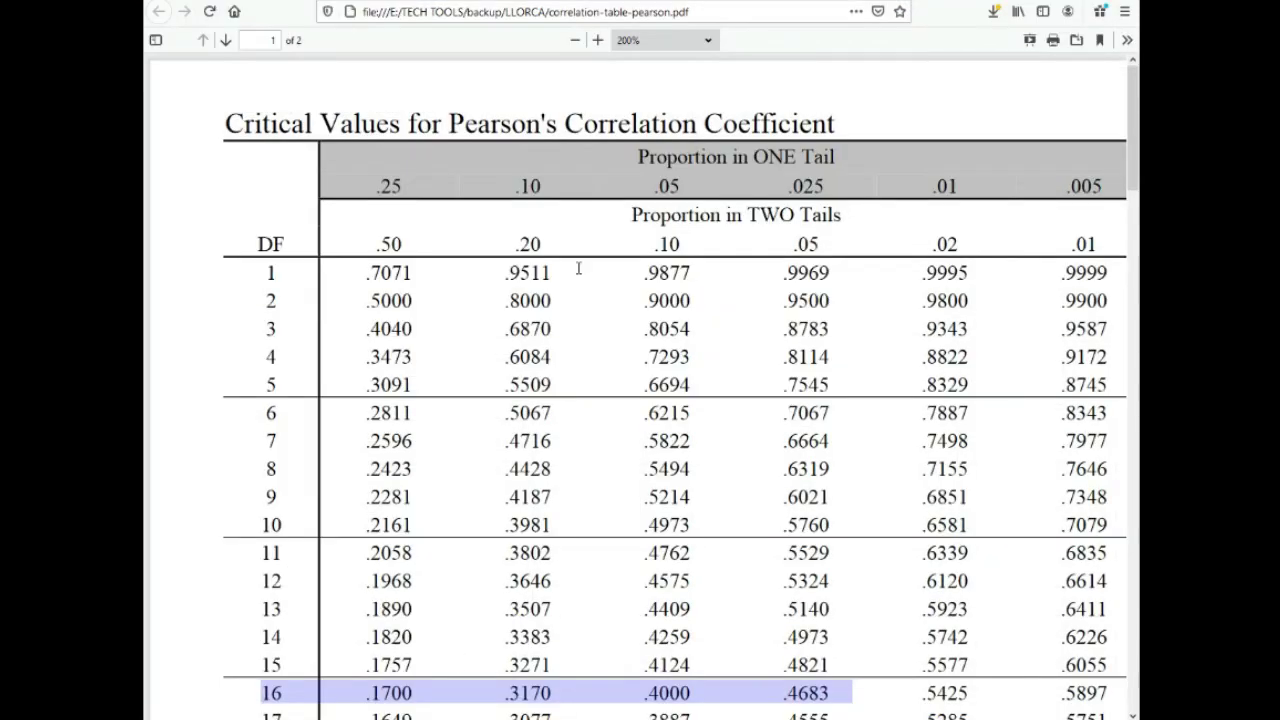
click(405, 3)
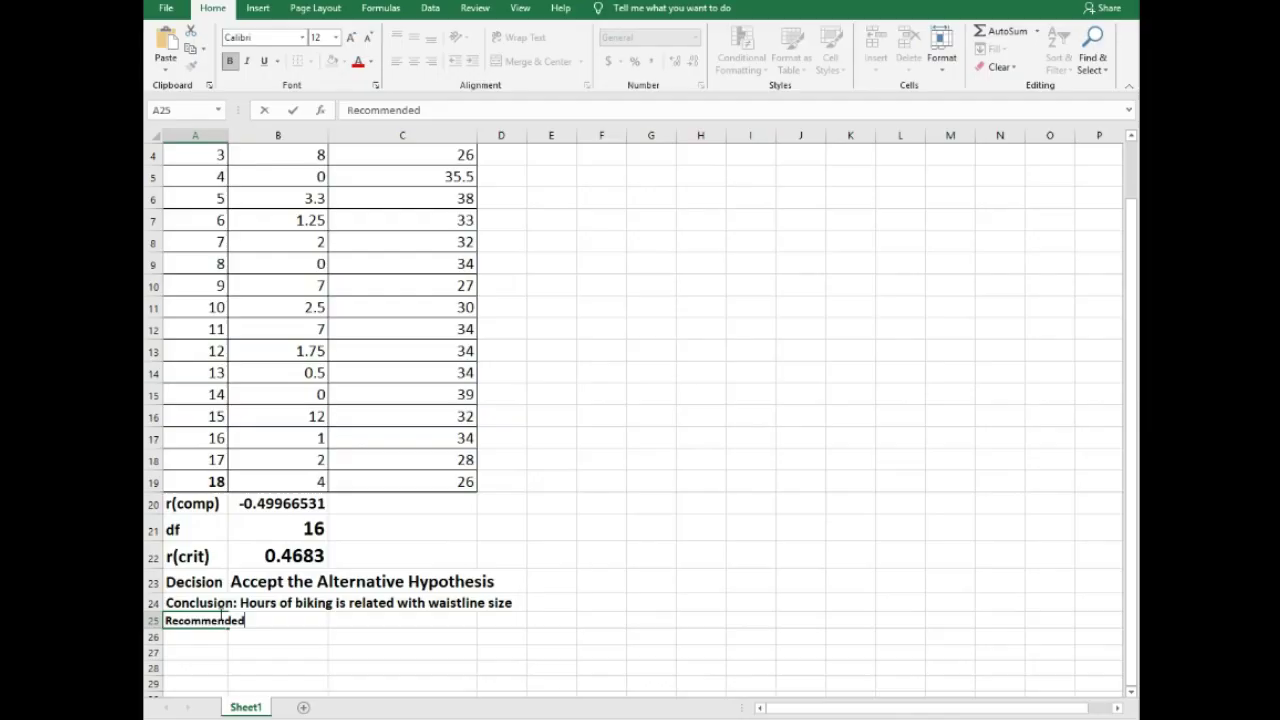
Step: Enter the recommendation "Recommended: Moderate Biking for improving waistline size" in cell A25
text(:)
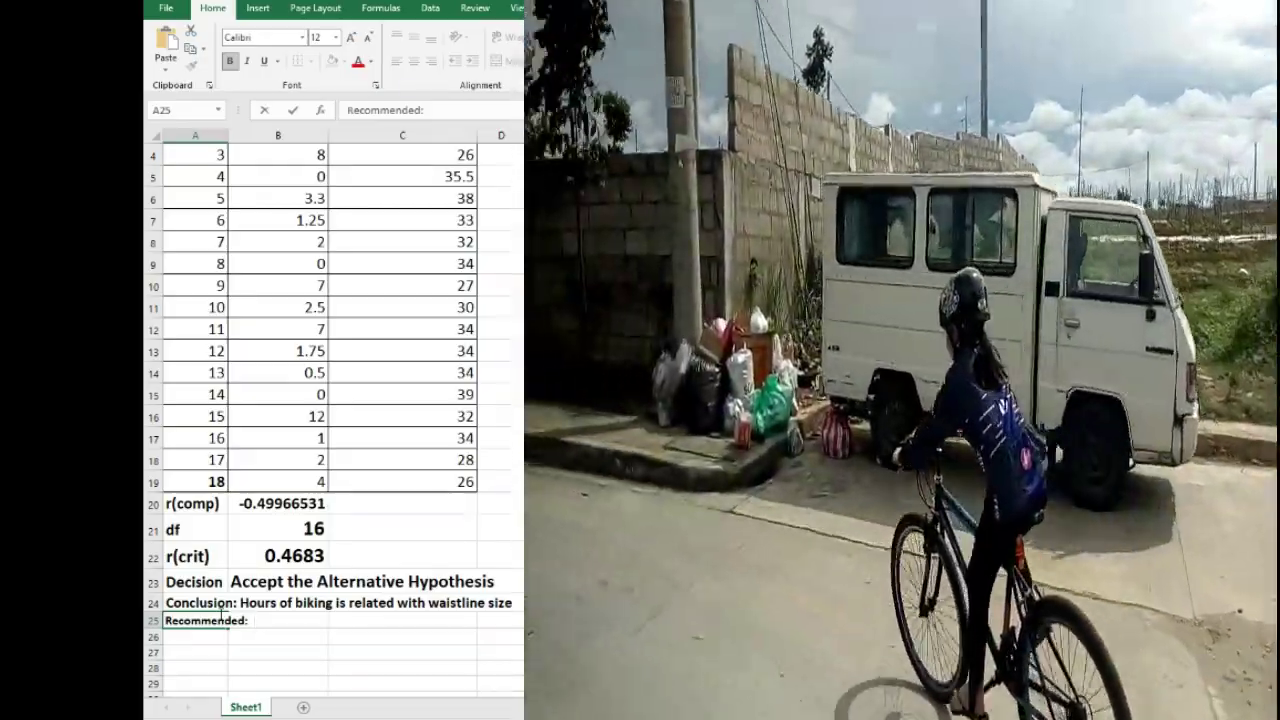
text(Moderate)
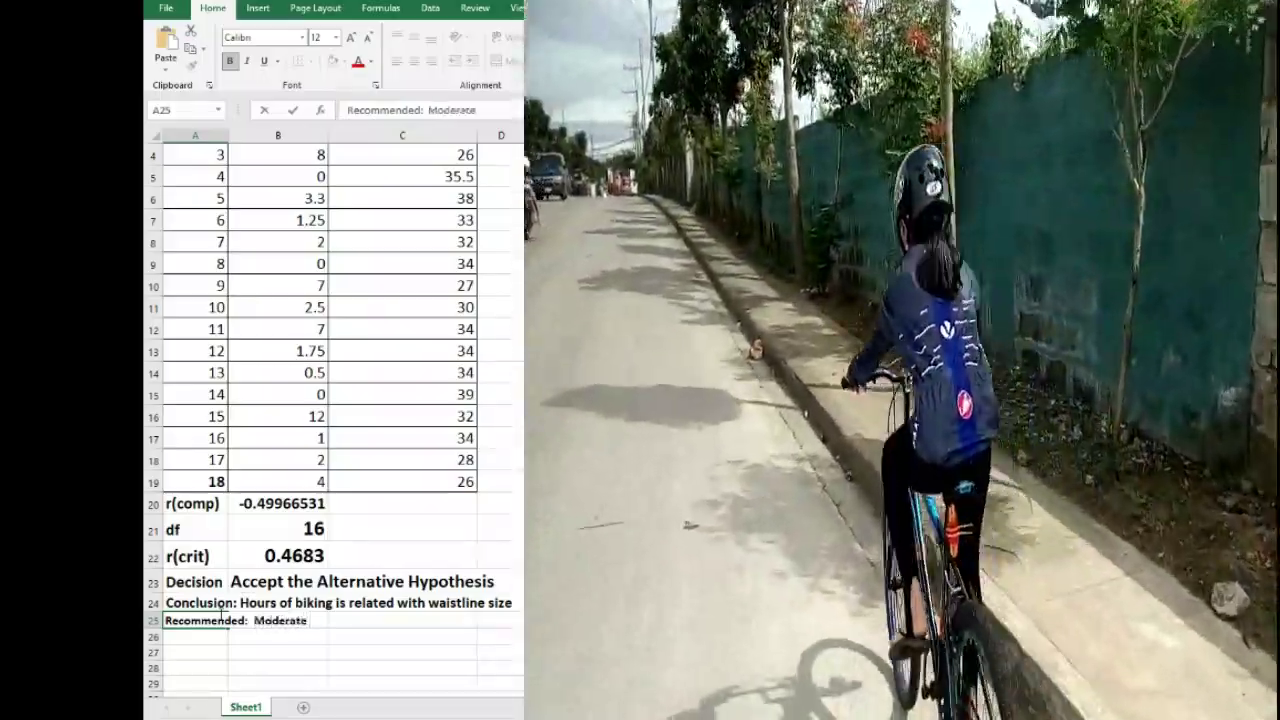
text( Biking for)
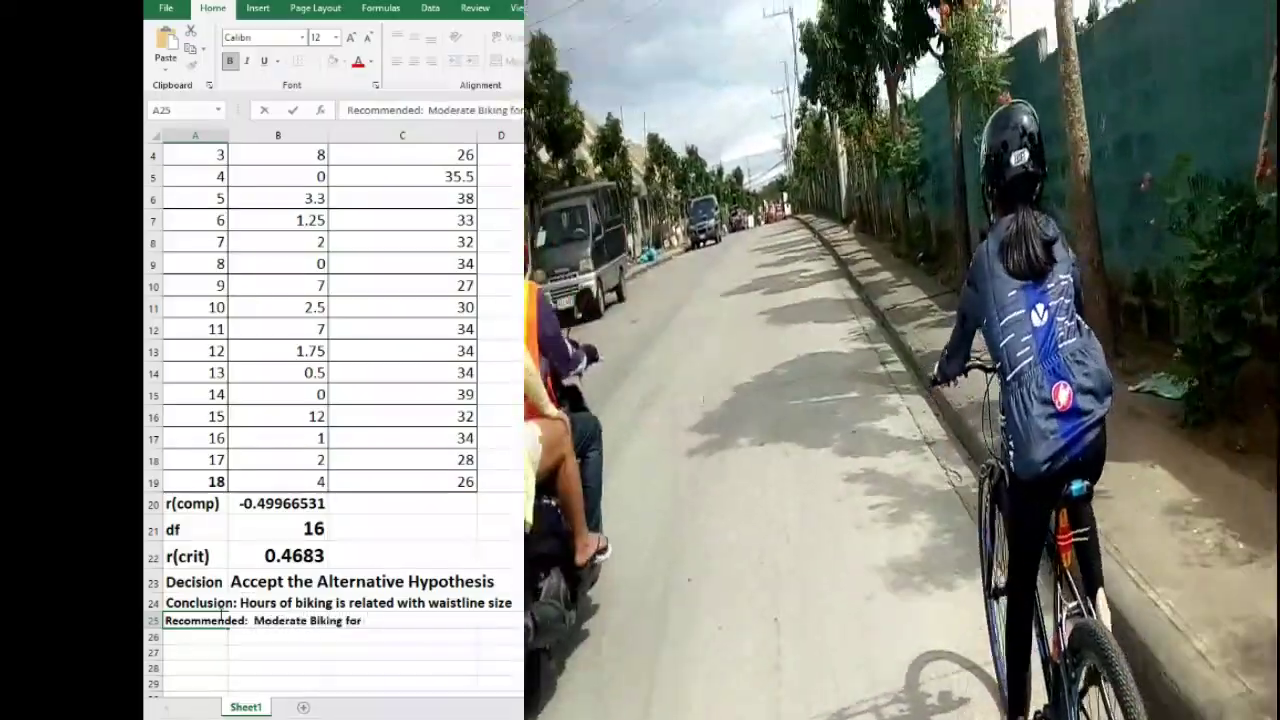
text( improving w)
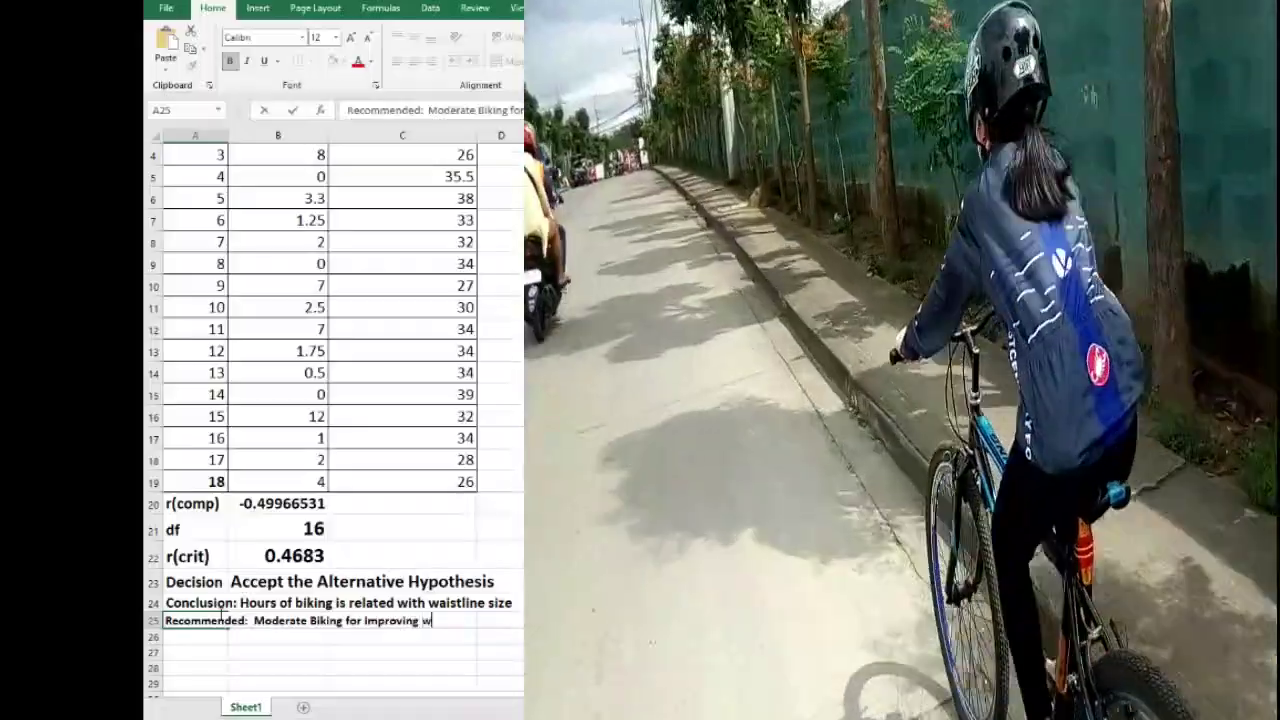
text(aistline size)
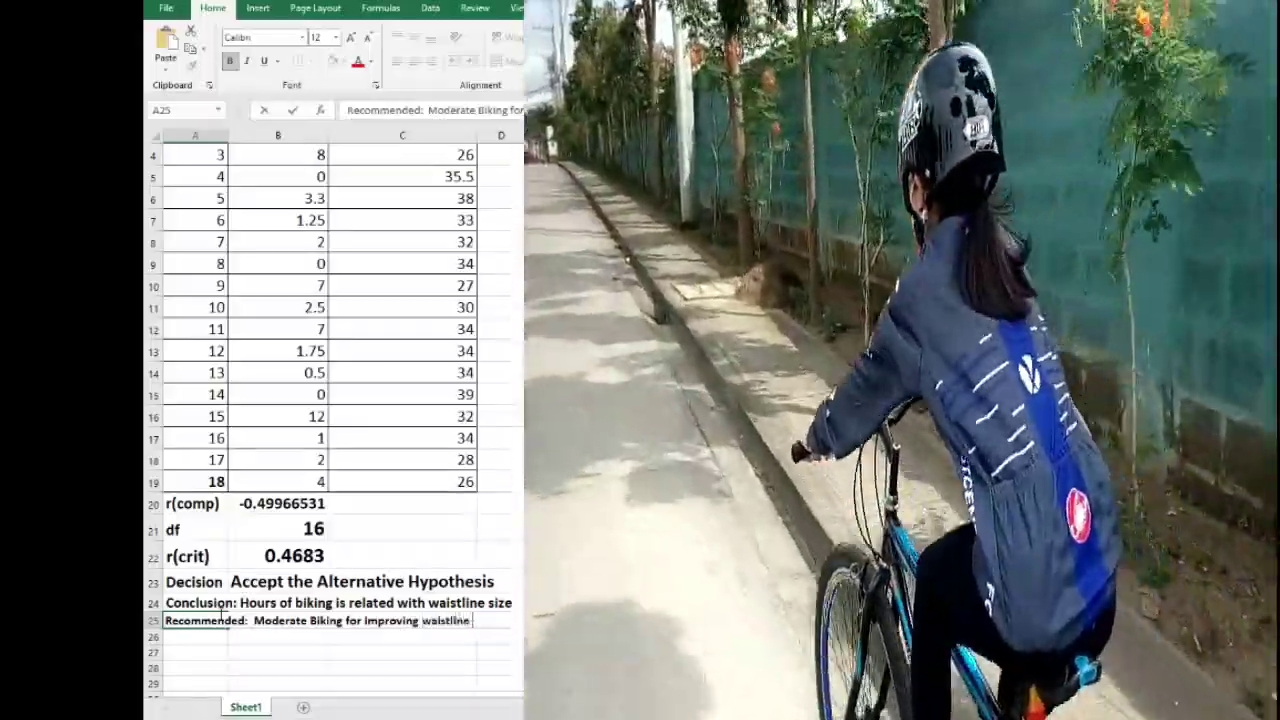
key(Return)
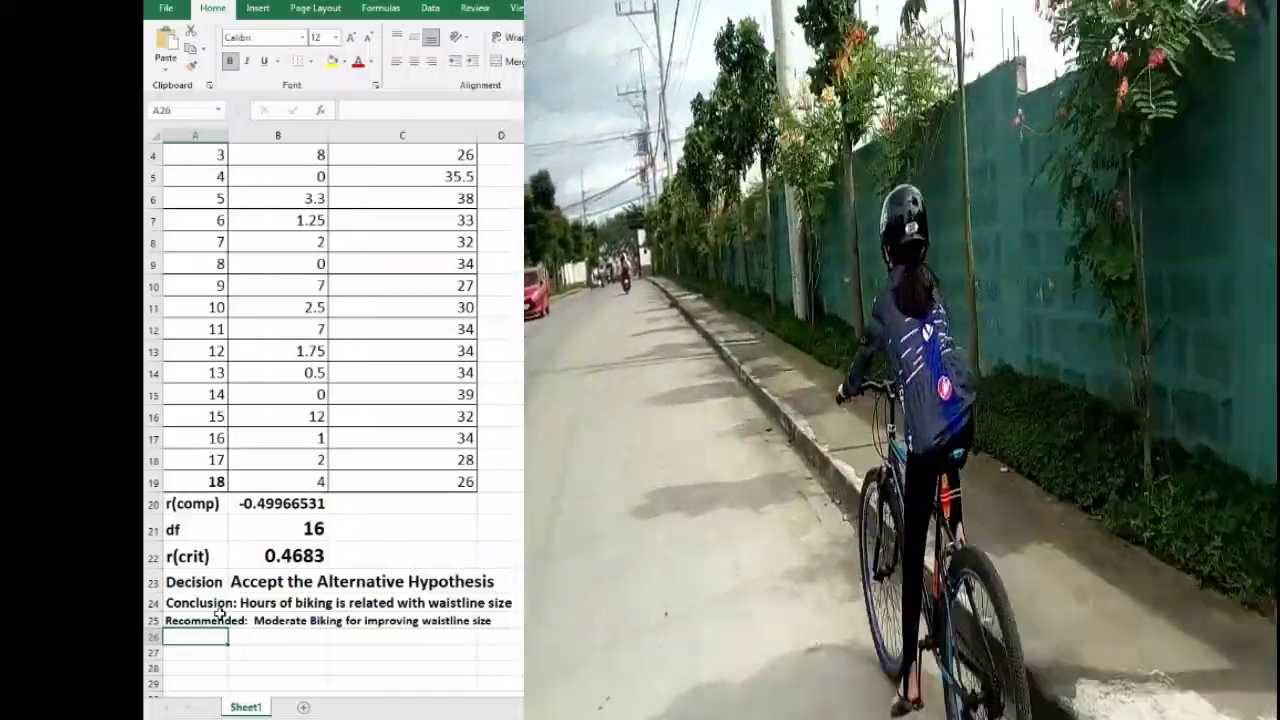
Step: Reopen the recommendation text in cell A25 for editing
click(220, 613)
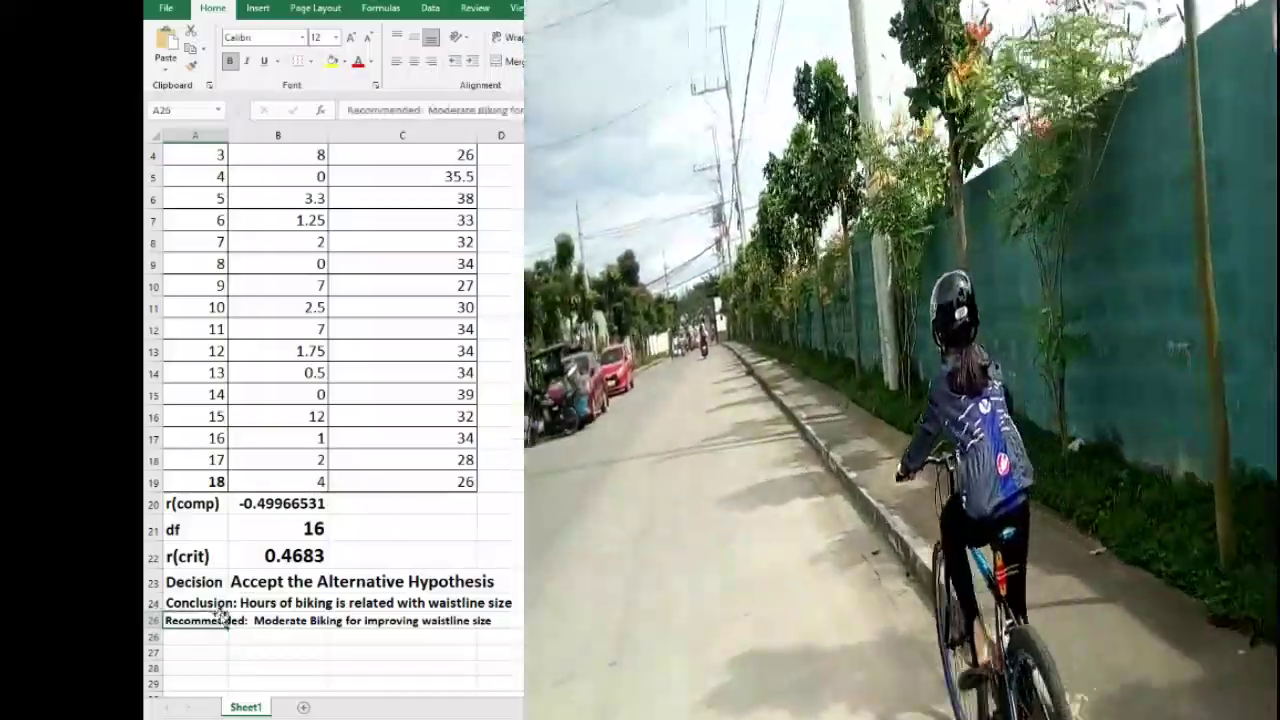
key(F2)
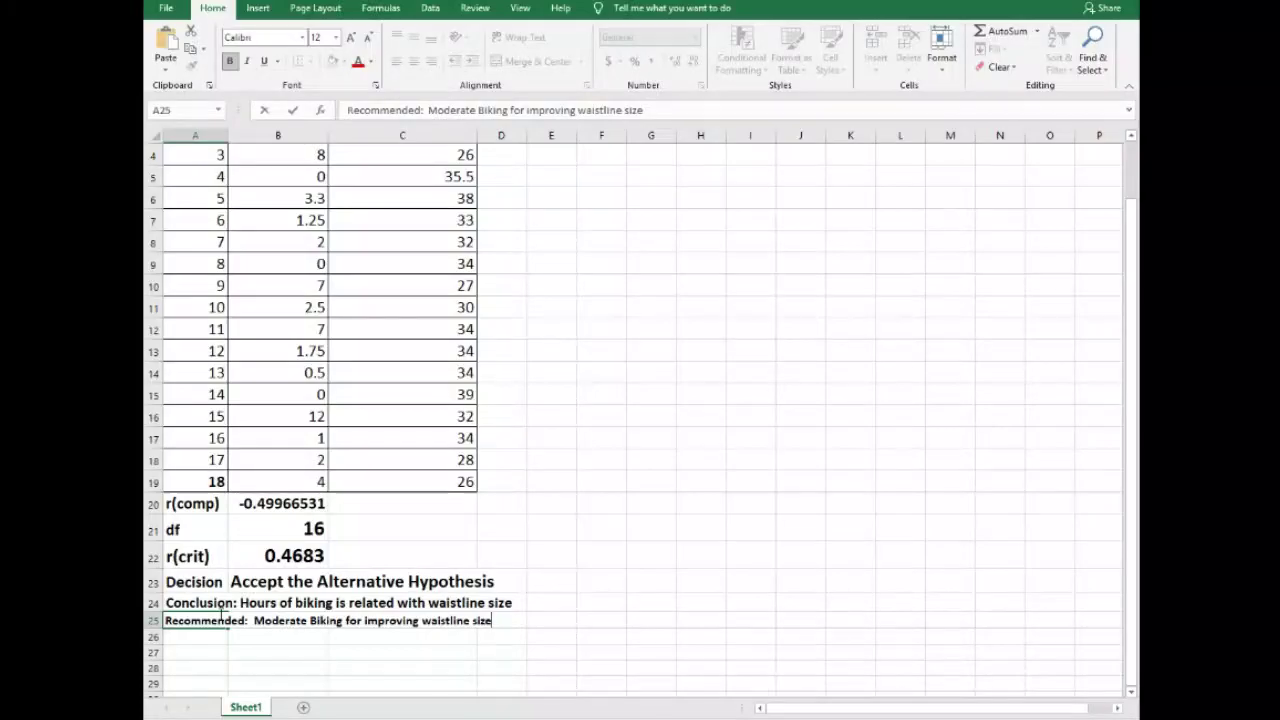